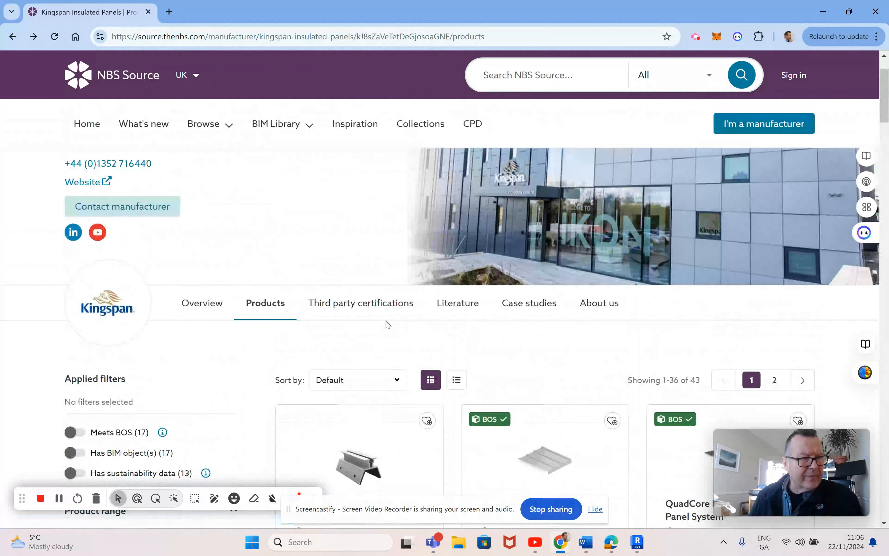
Step: Open the QuadCore KS1000RW Wall Panel System product from the Kingspan product list and choose the 80 mm Core Thickness variant
scroll(387, 325, "down", 10)
scroll(388, 325, "down", 4)
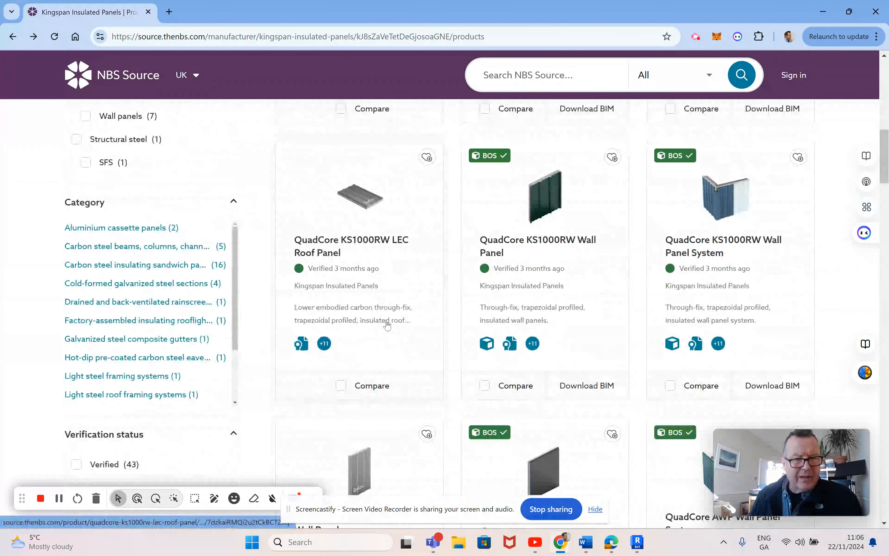
left_click(725, 246)
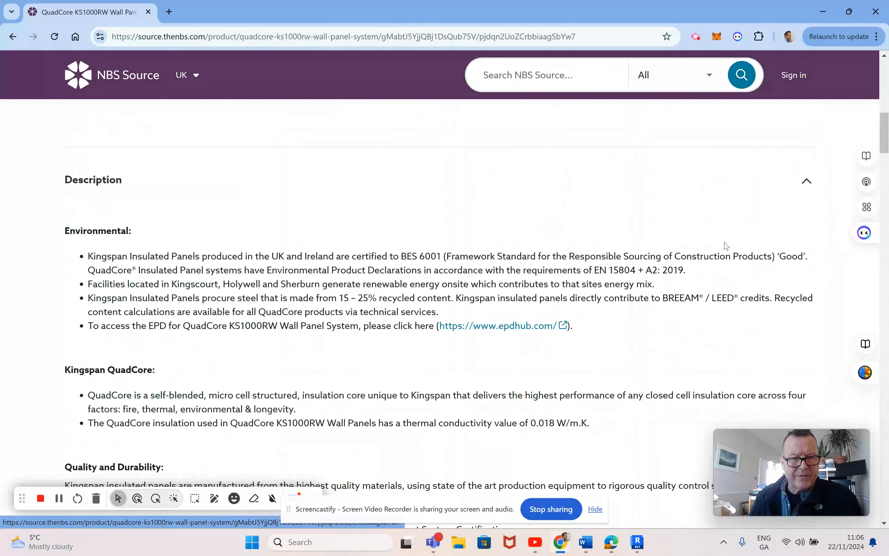
left_click(528, 316)
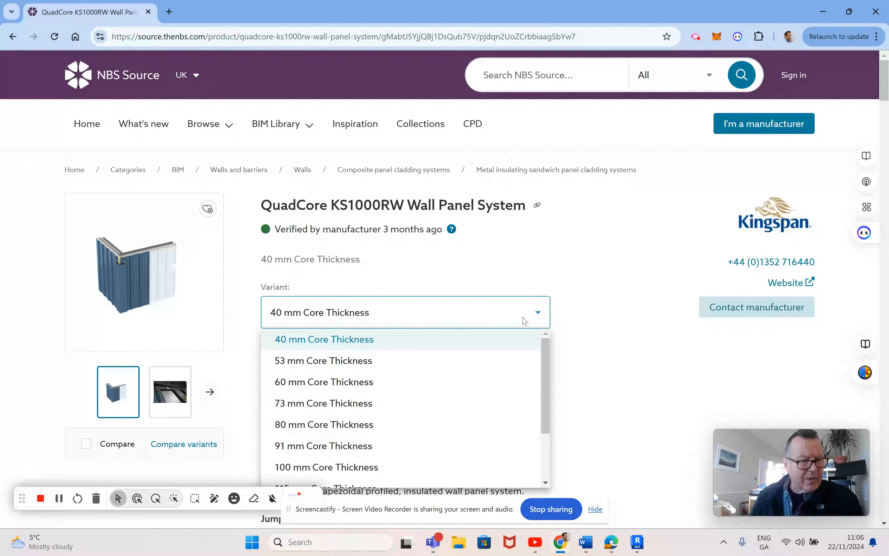
left_click(351, 426)
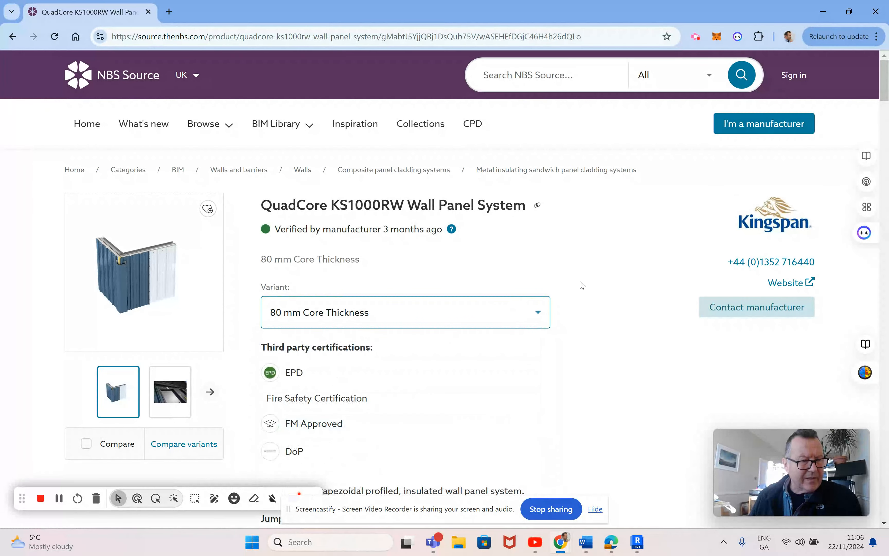
Step: Request the panel system's BIM download in Revit format only and sign in with the account's e-mail address
scroll(582, 285, "down", 4)
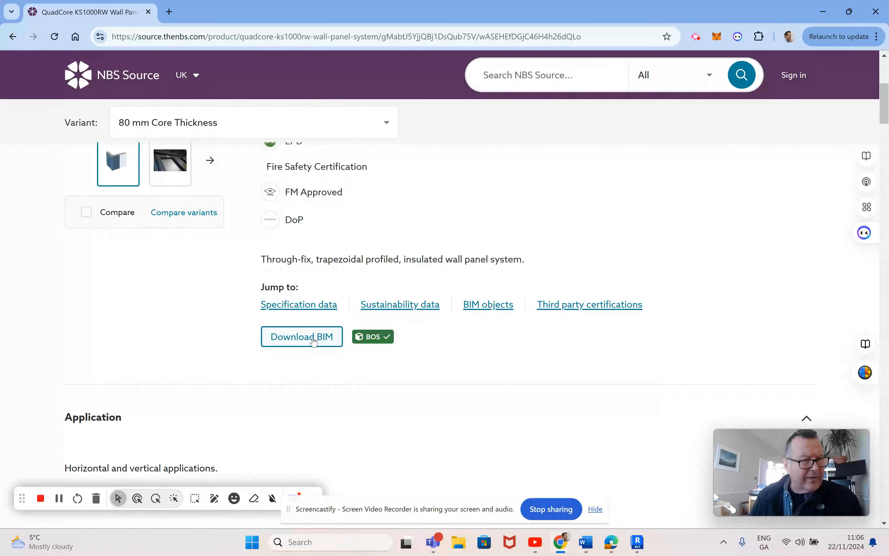
left_click(314, 340)
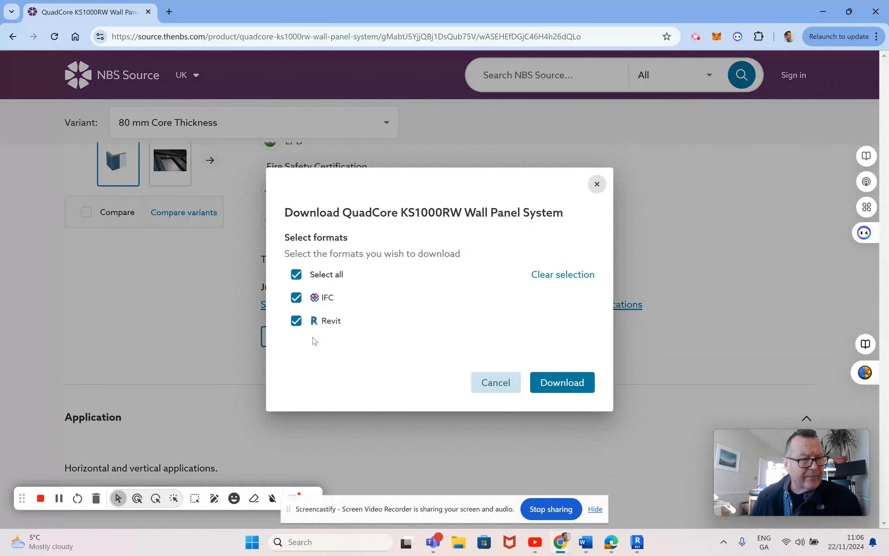
left_click(299, 300)
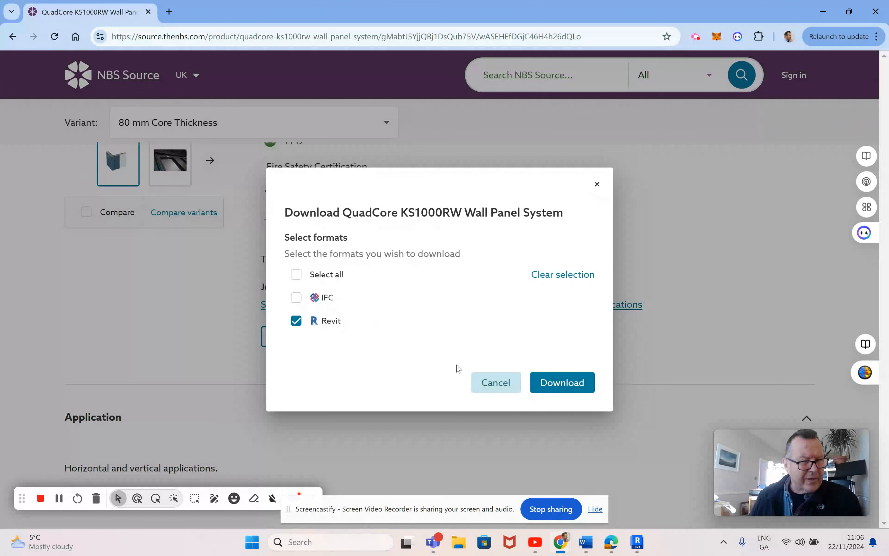
left_click(560, 384)
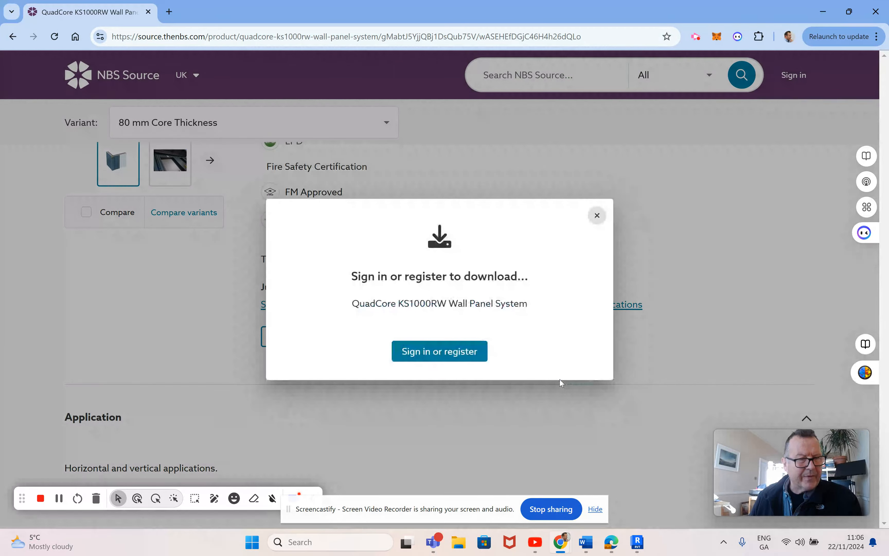
left_click(441, 352)
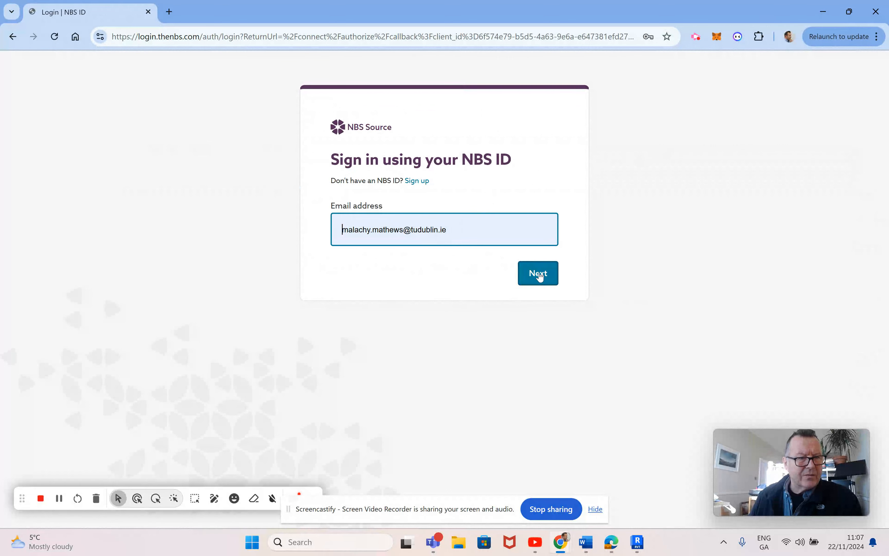
left_click(538, 276)
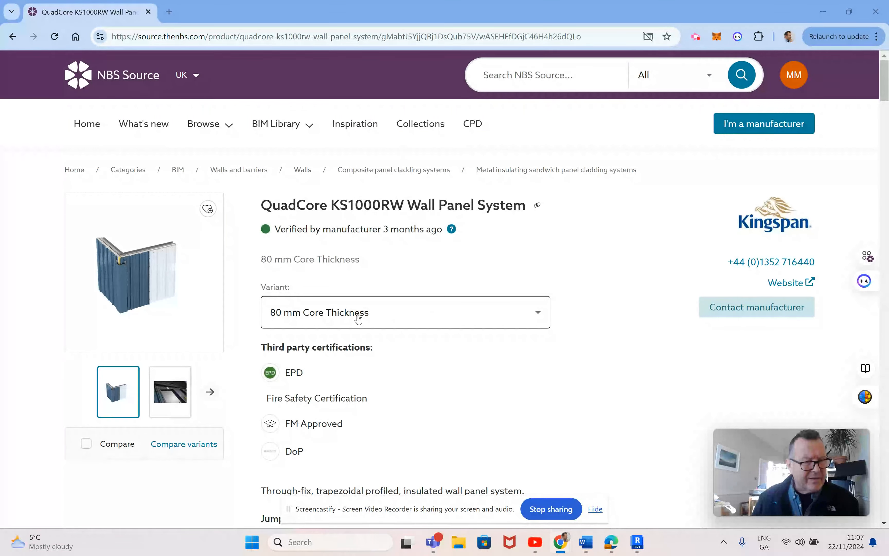
Step: Download the wall panel system in Revit format without IFC and save the zip in the TU831 Y 2 BIM Projects and Docs folder
scroll(362, 353, "down", 5)
left_click(427, 338)
left_click(297, 298)
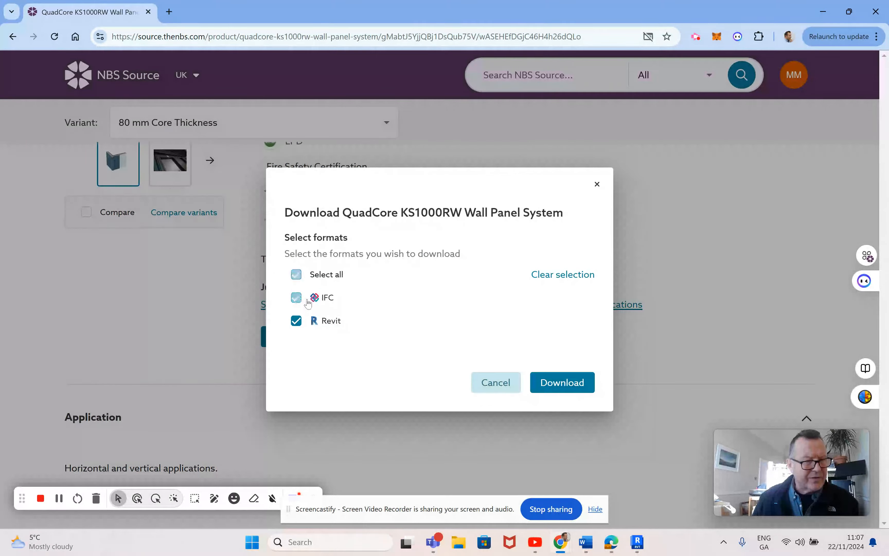
left_click(562, 384)
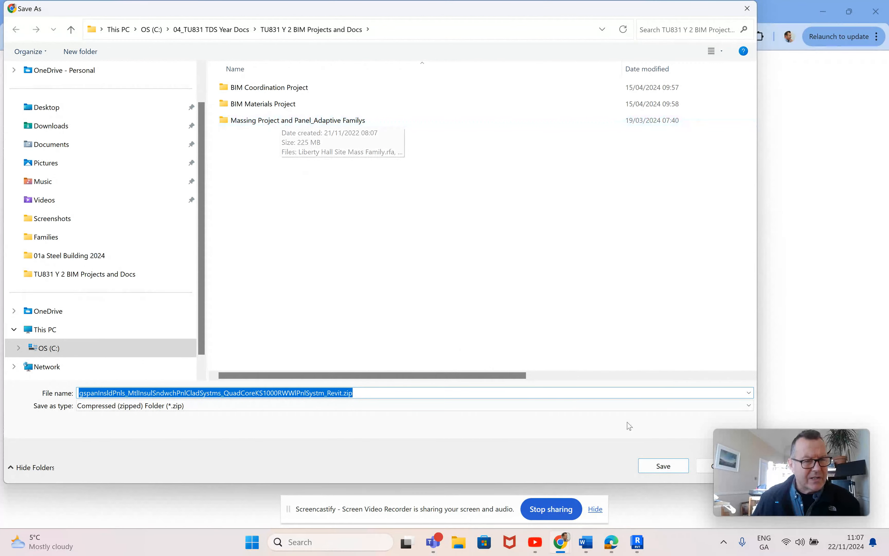
left_click(668, 466)
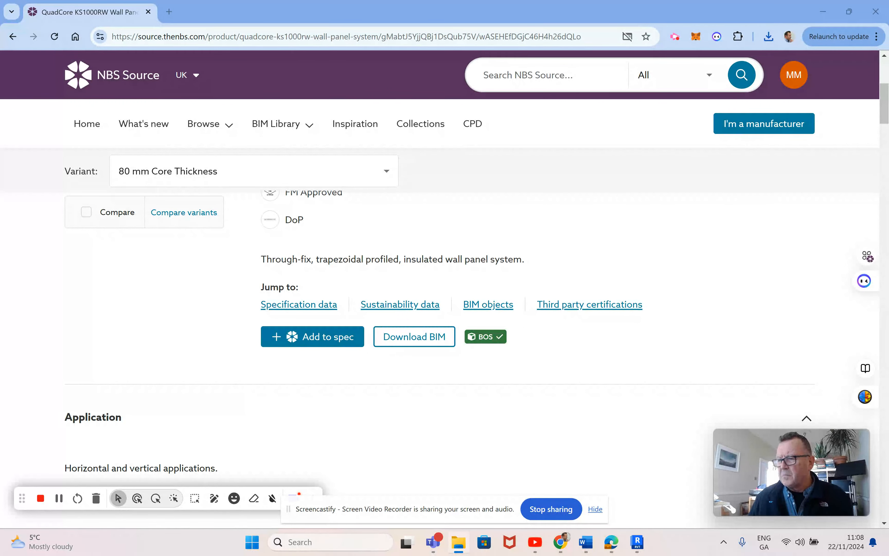
Step: Switch to File Explorer, sort TU831 Y 2 TDS Projects and Docs by date modified, and open the TU831 Y 2 BIM Projects and Docs folder
left_click_drag(888, 258, 354, 46)
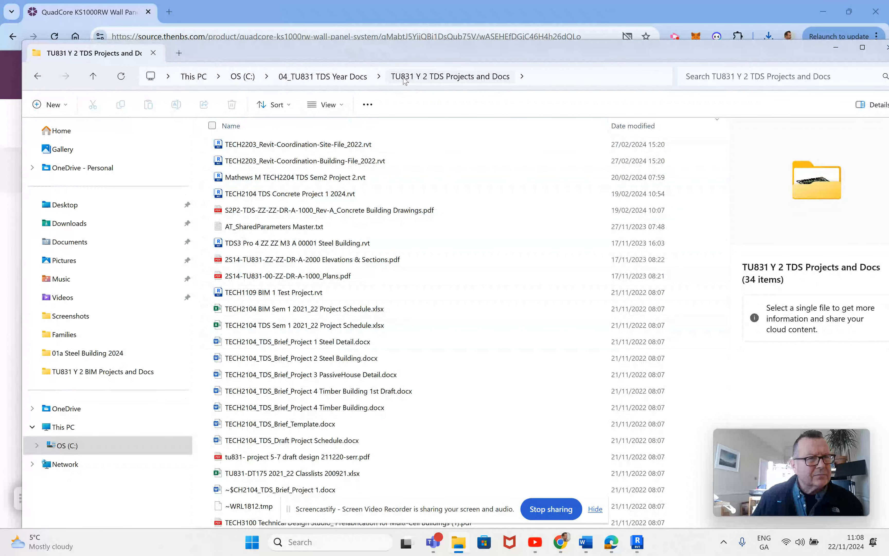
scroll(339, 245, "right", 1)
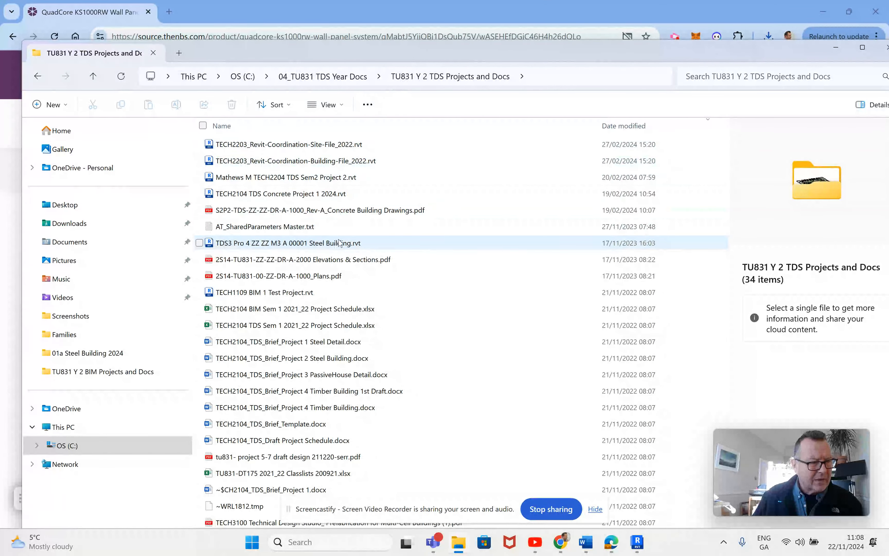
left_click(625, 126)
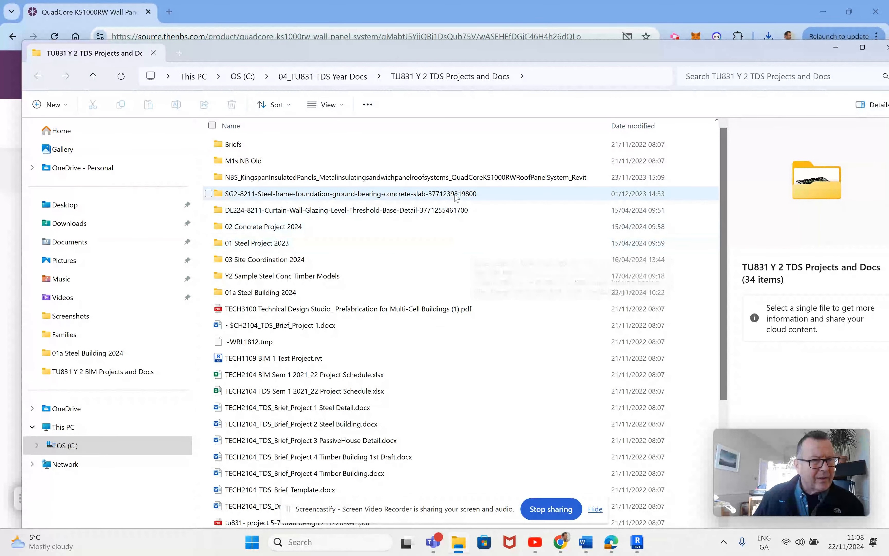
scroll(397, 213, "down", 4)
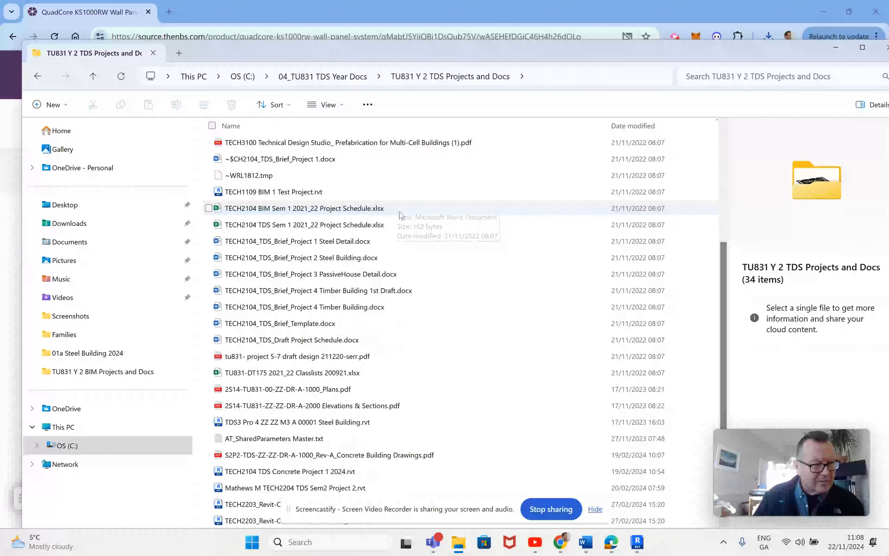
scroll(402, 239, "up", 4)
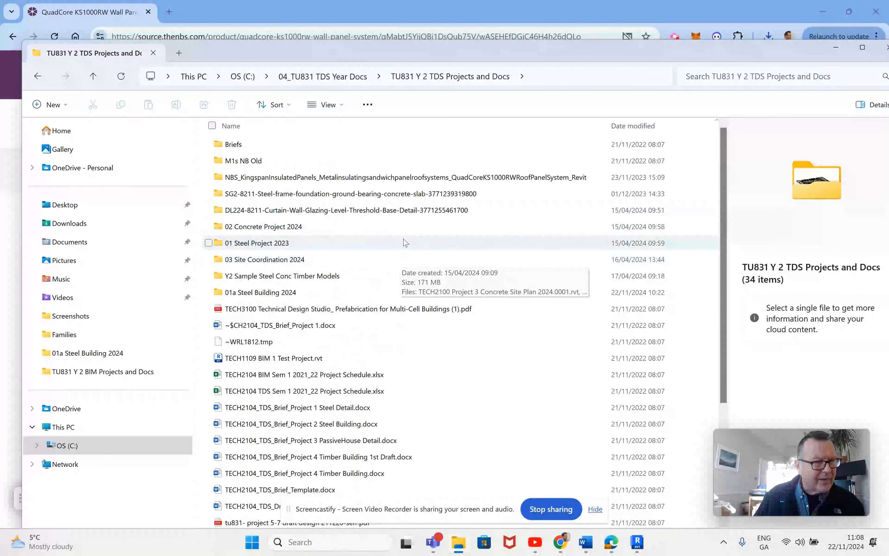
left_click(354, 78)
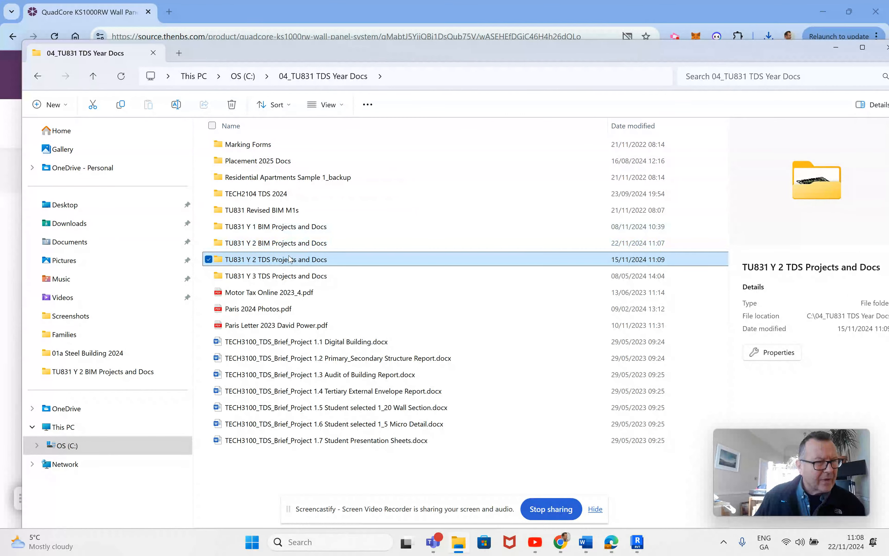
double_click(292, 244)
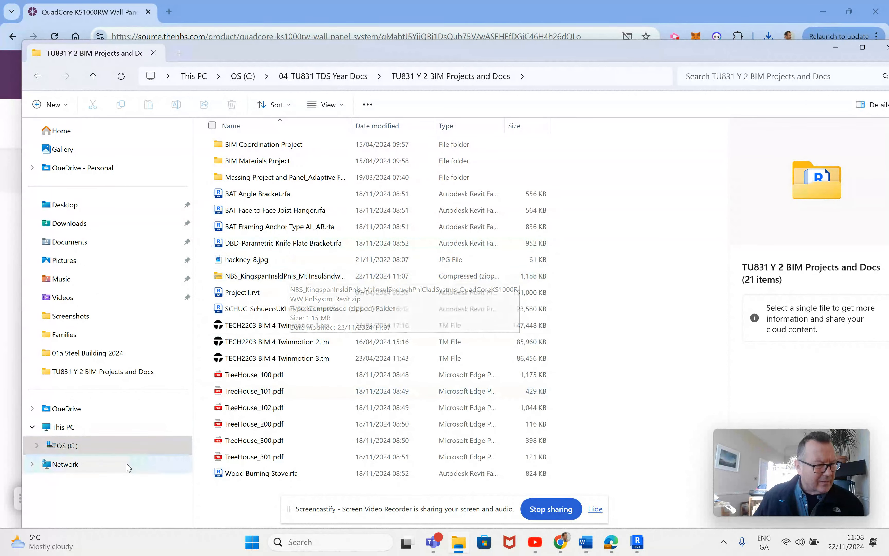
Step: Expand the C: drive's folder tree down to TU831 Y 2 TDS Projects and Docs and open its 01a Steel Building 2024 folder
left_click(37, 445)
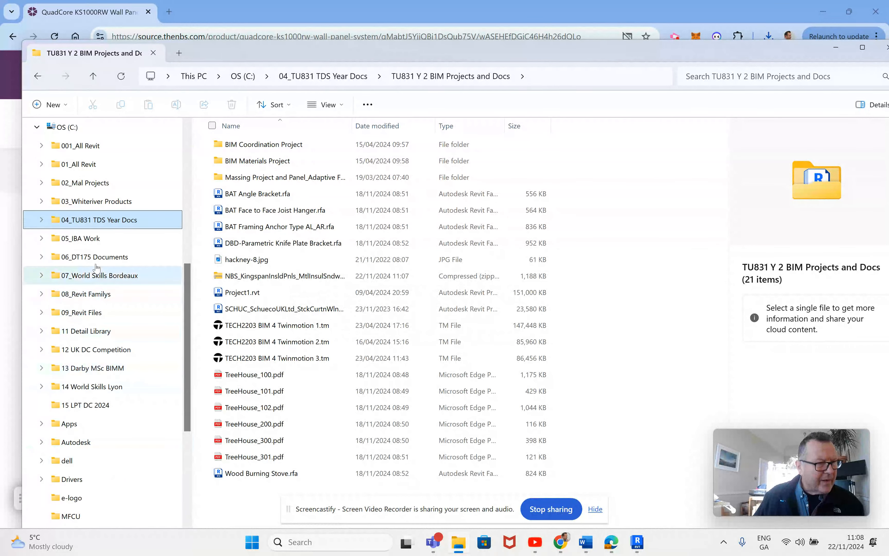
left_click(42, 219)
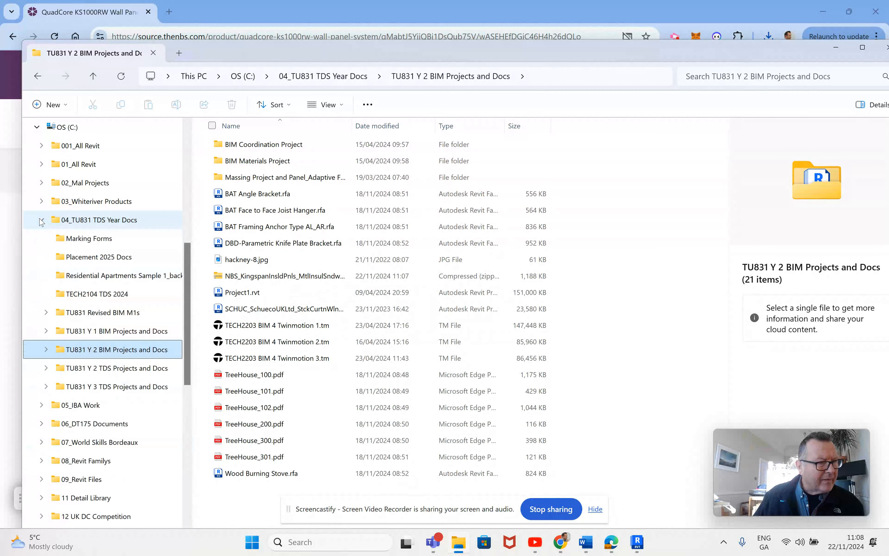
left_click(46, 349)
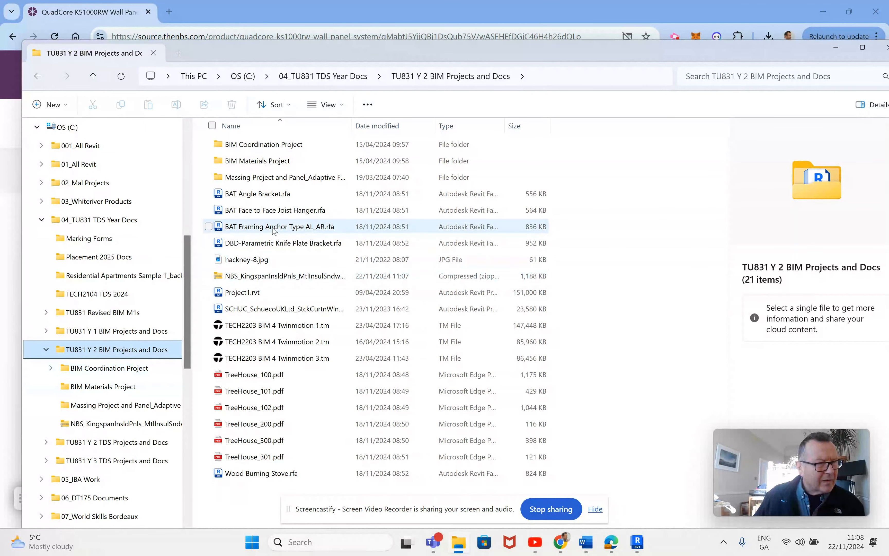
left_click_drag(280, 276, 150, 353)
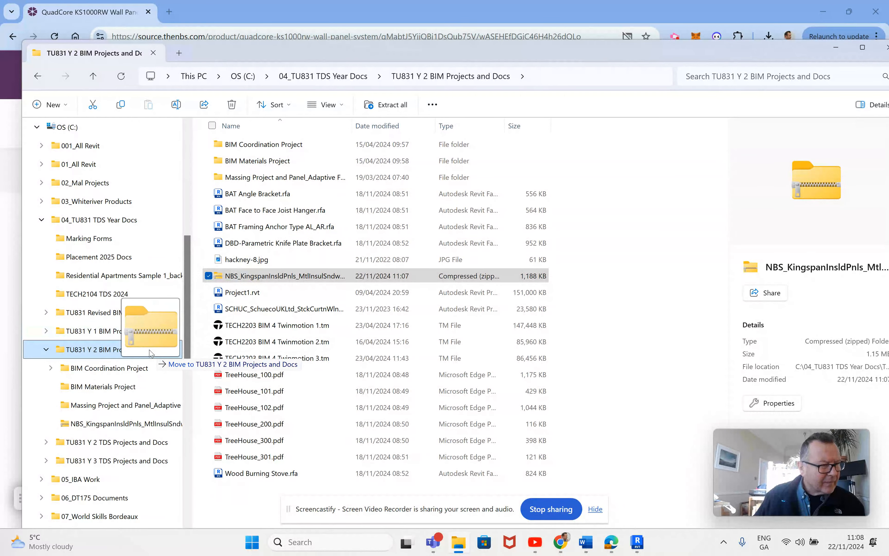
left_click_drag(150, 353, 150, 352)
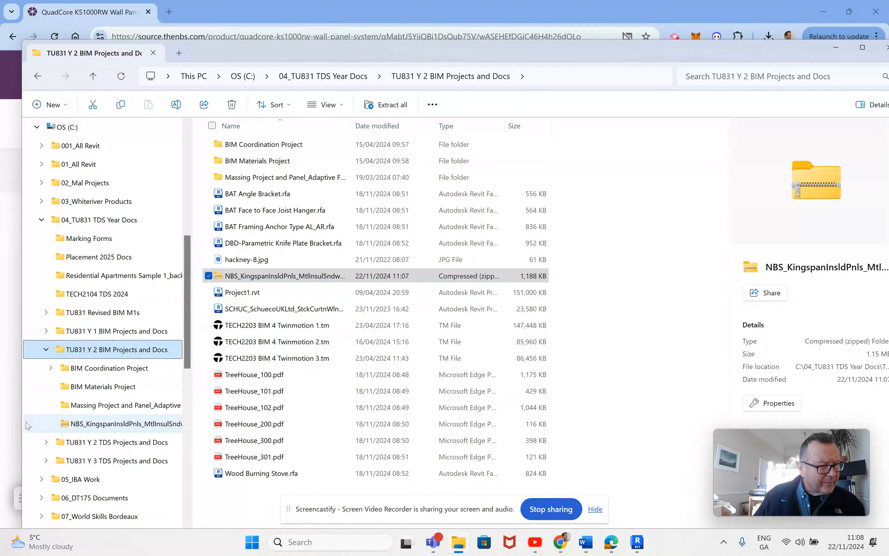
left_click(45, 442)
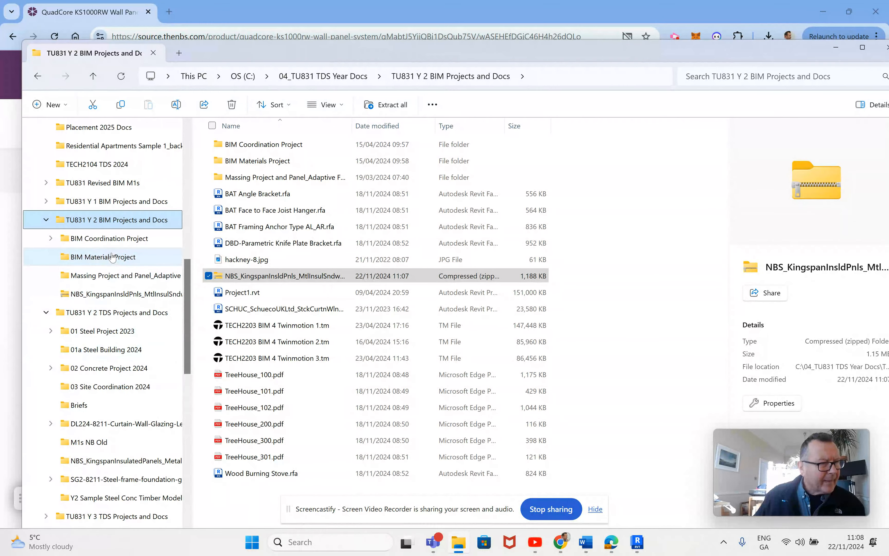
left_click(97, 350)
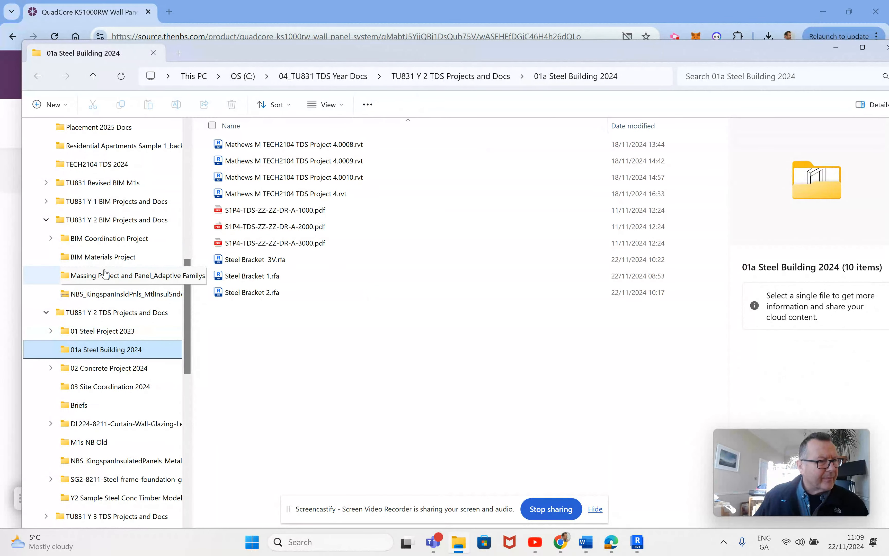
Step: Move the Kingspan panel zip from TU831 Y 2 BIM Projects and Docs into 01a Steel Building 2024 and open that folder
left_click(121, 221)
left_click_drag(259, 280, 122, 349)
left_click(114, 331)
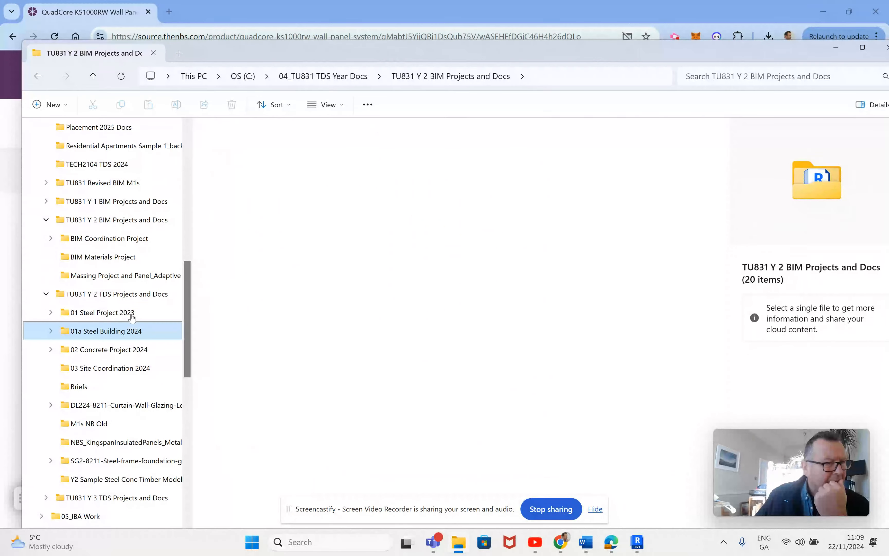
Step: Extract the Kingspan wall panel zip inside the 01a Steel Building 2024 folder
left_click(281, 211)
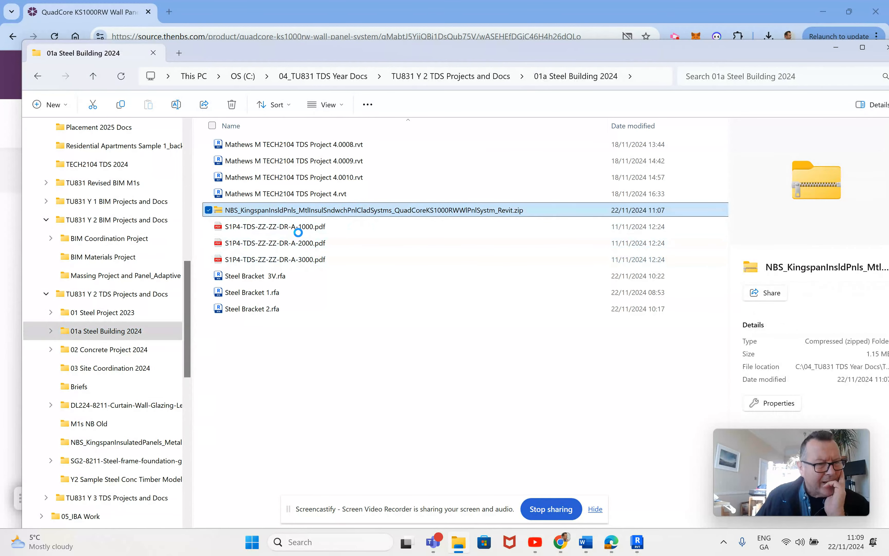
right_click(299, 210)
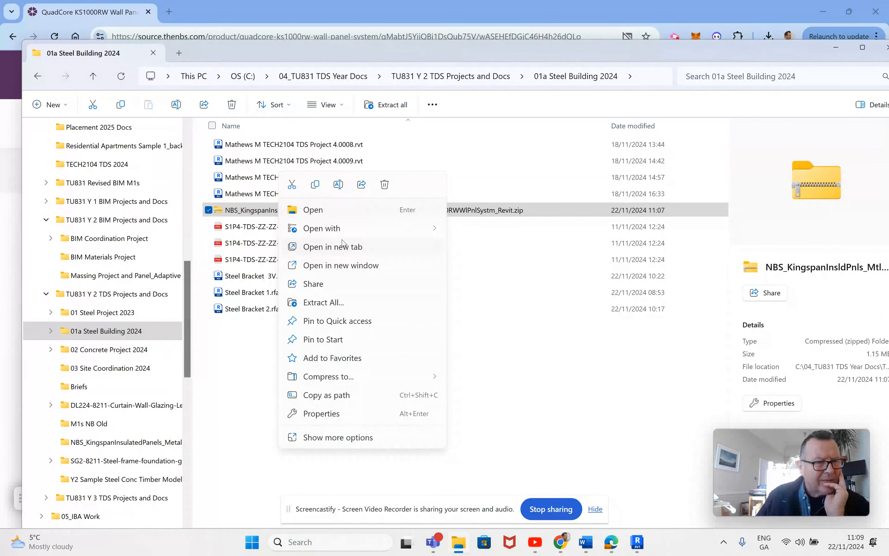
left_click(338, 303)
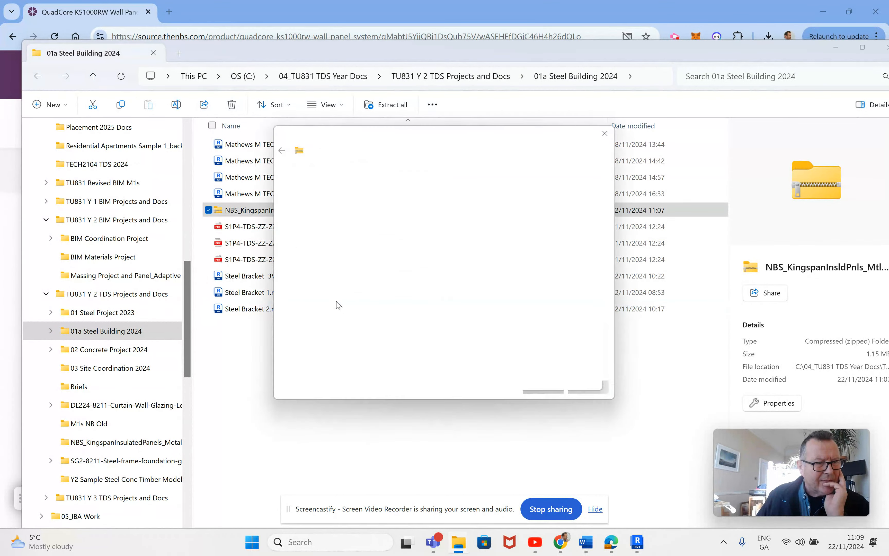
left_click(550, 390)
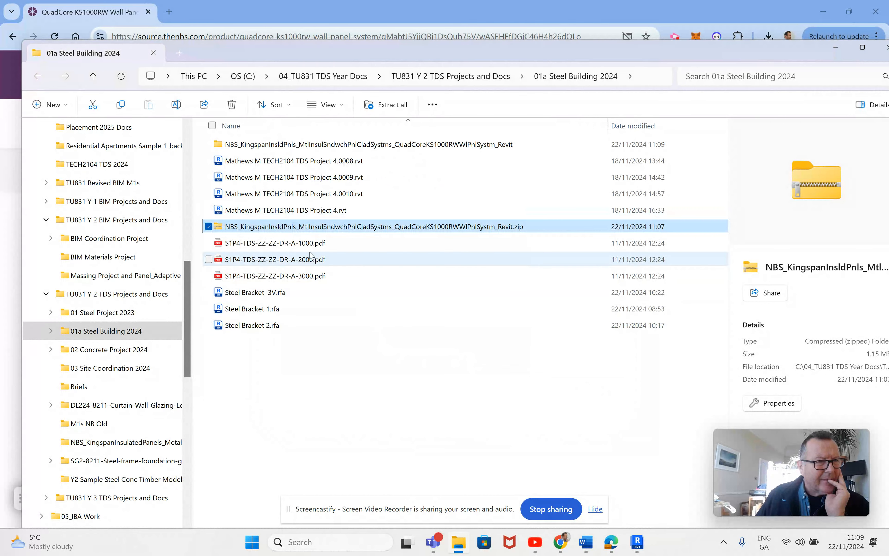
Step: Open the extracted Kingspan folder, widen the name column to show the full Revit file name, and move the window off the screen
double_click(283, 147)
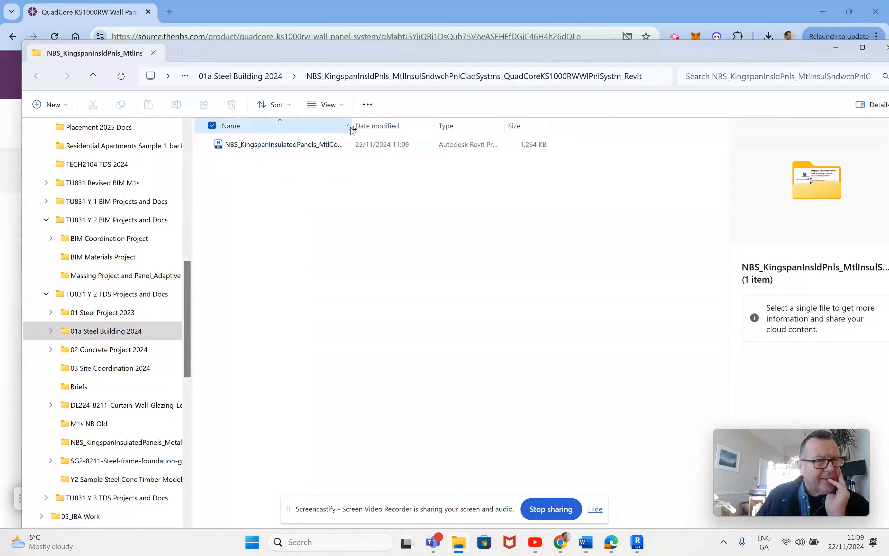
left_click_drag(351, 126, 573, 126)
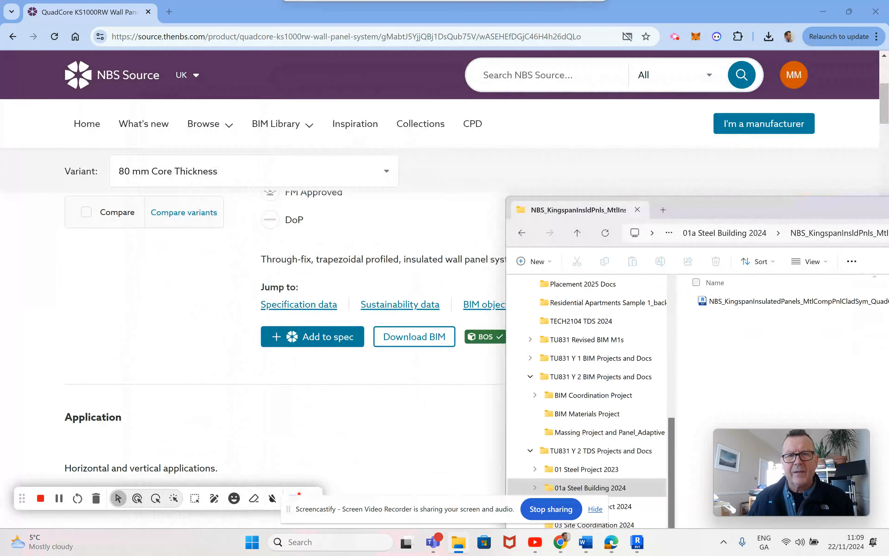
left_click_drag(771, 209, 888, 200)
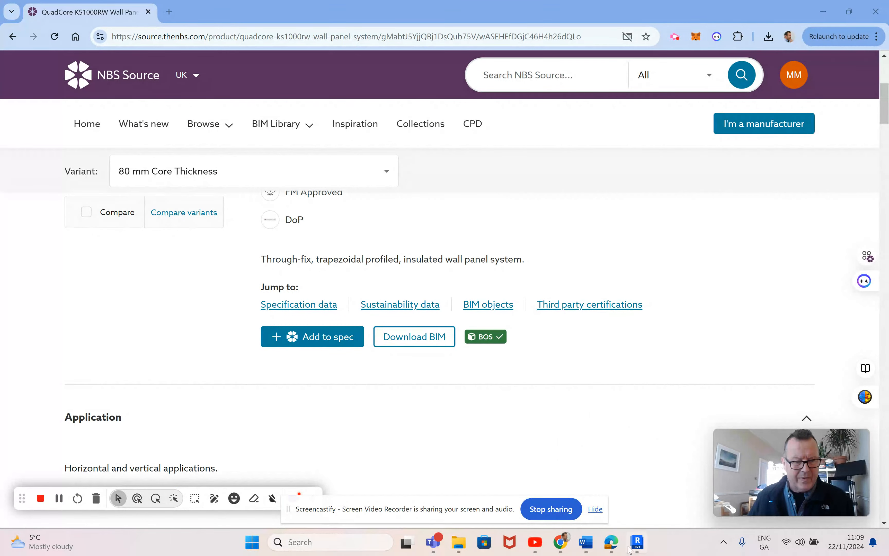
Step: Switch to Revit and open the QuadCore KS1000RW wall panel Revit file from the extracted Kingspan folder in 01a Steel Building 2024
left_click(636, 543)
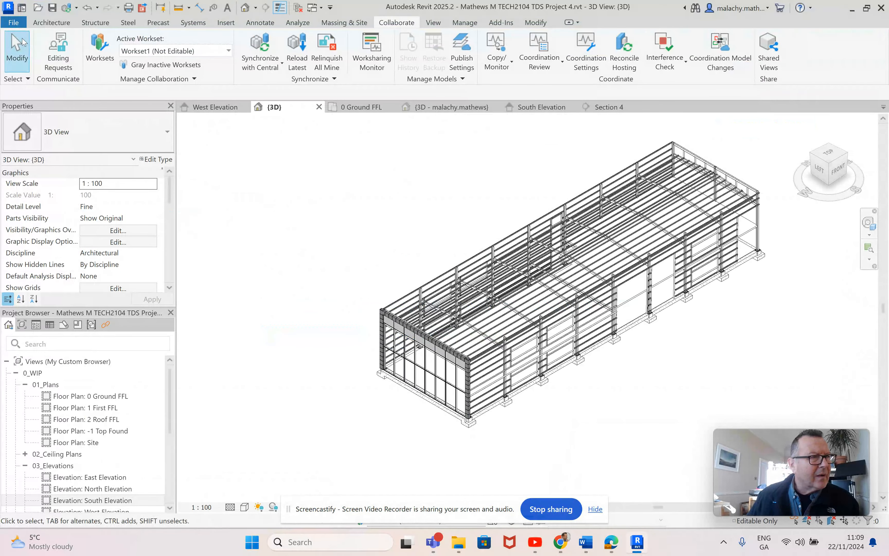
left_click(13, 23)
mouse_move(52, 106)
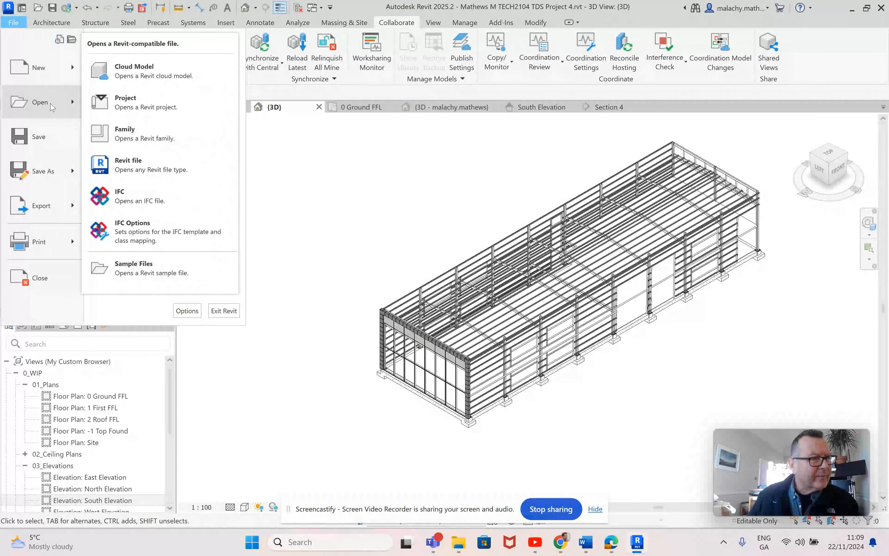
left_click(143, 166)
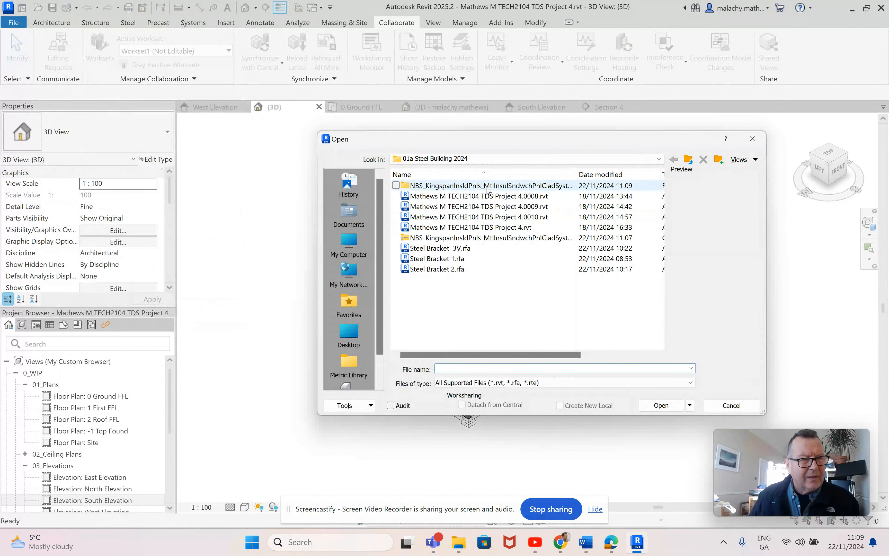
double_click(432, 185)
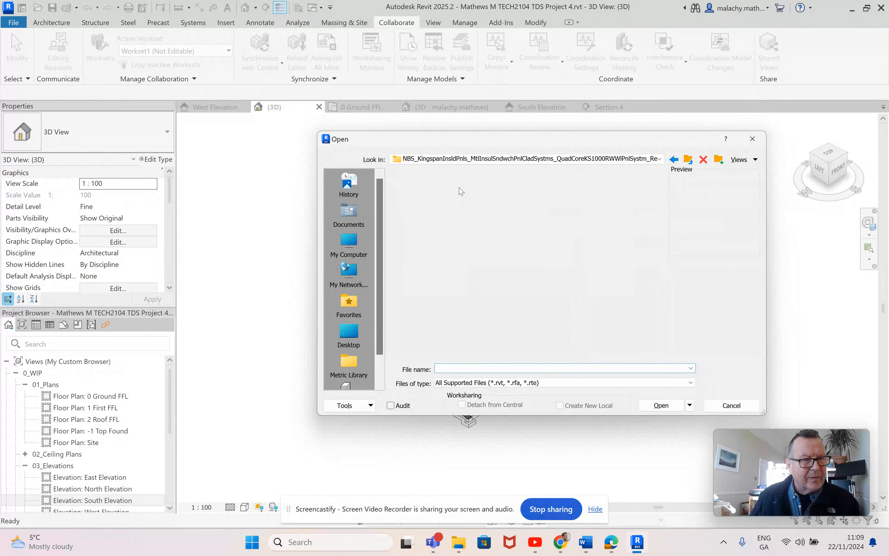
left_click(431, 186)
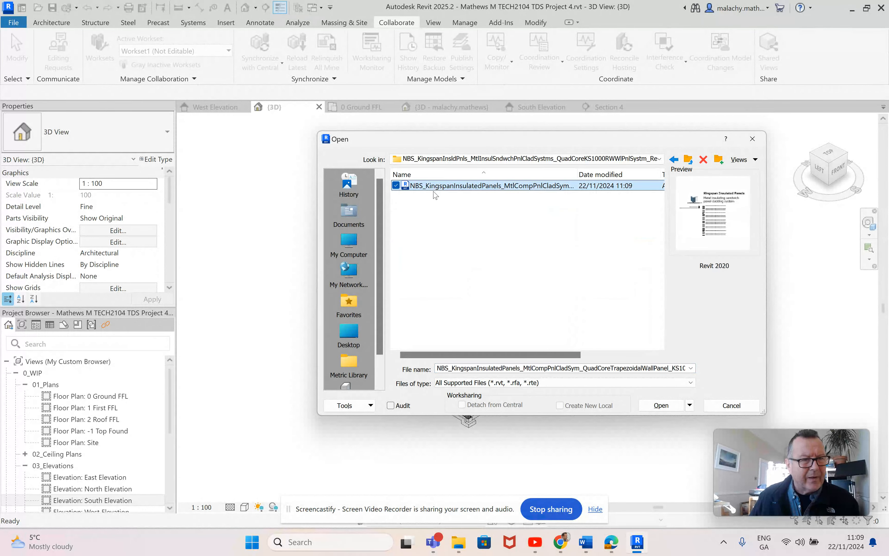
left_click(661, 405)
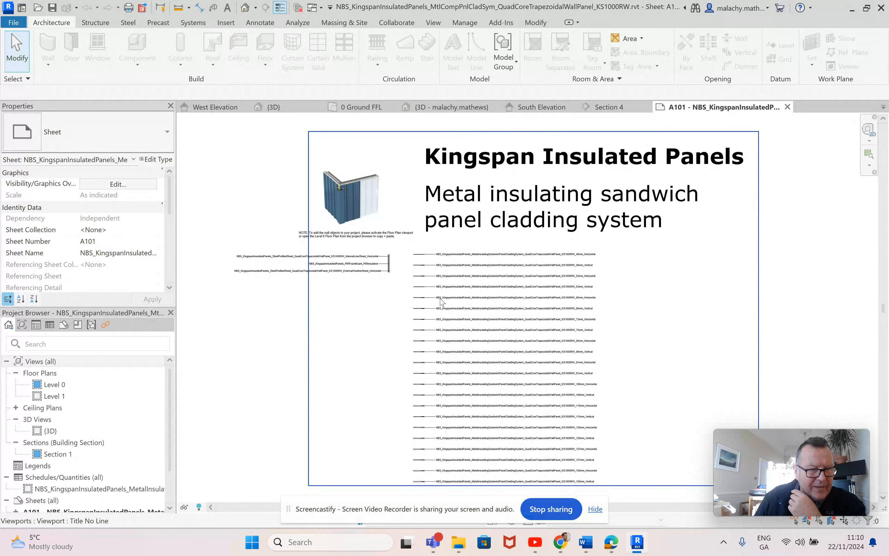
Step: Review the wall panel types listed on sheet A101 and open the Kingspan file's default 3D view
scroll(443, 302, "down", 2)
scroll(447, 302, "up", 4)
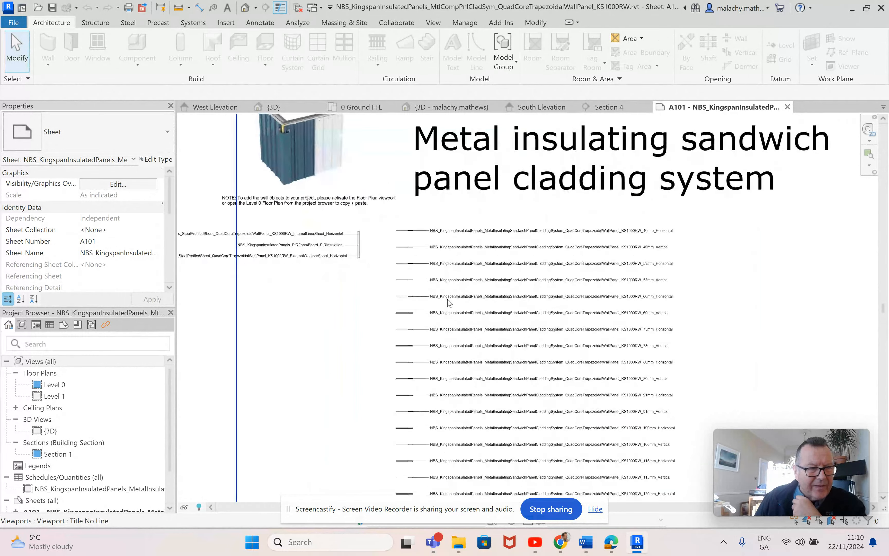
scroll(446, 302, "up", 4)
scroll(592, 315, "down", 2)
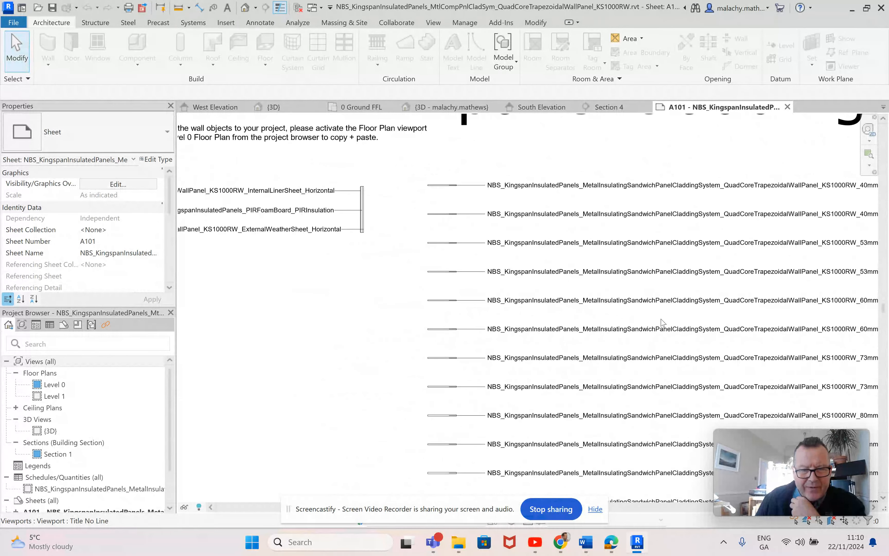
scroll(661, 322, "down", 1)
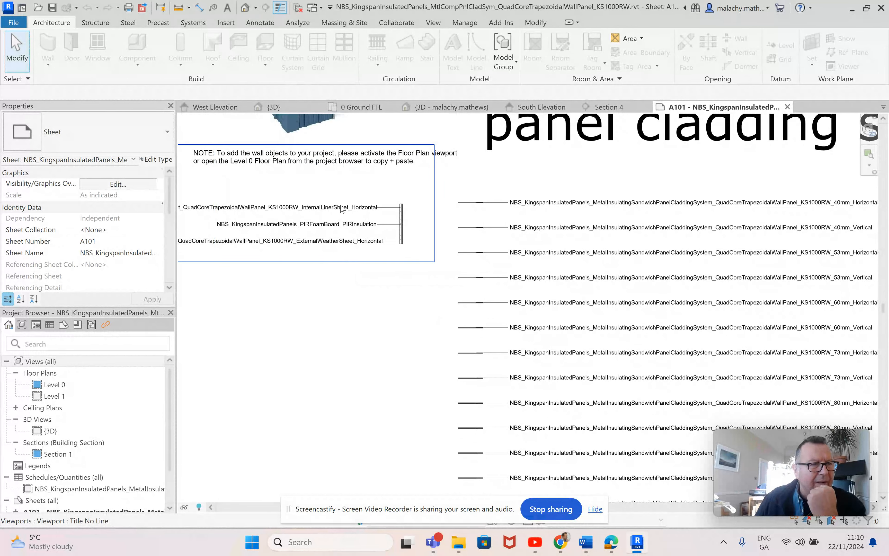
left_click(242, 9)
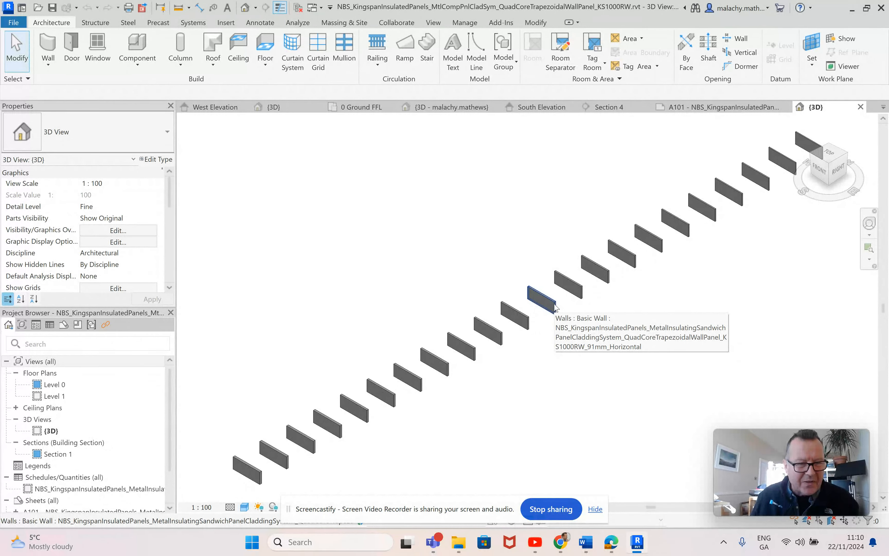
Step: Copy the KS1000RW_80mm_Vertical wall to the clipboard
left_click(579, 292)
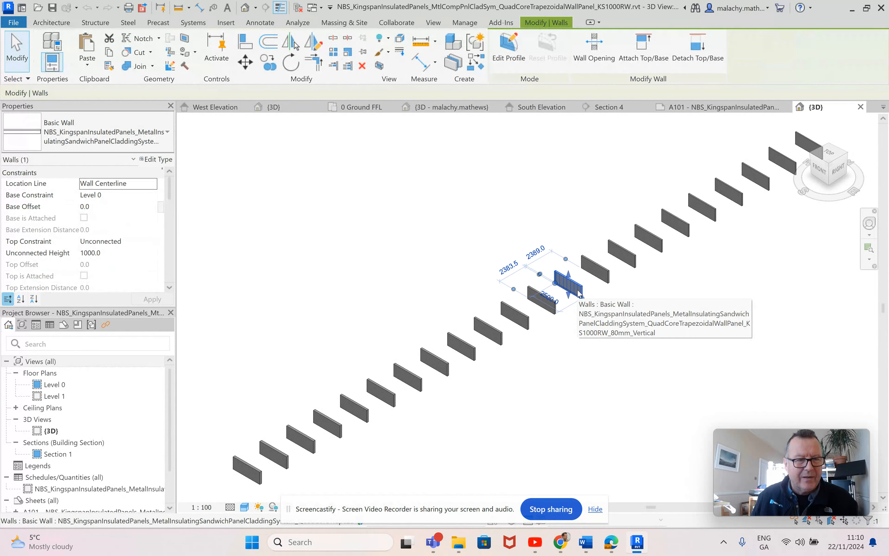
right_click(579, 292)
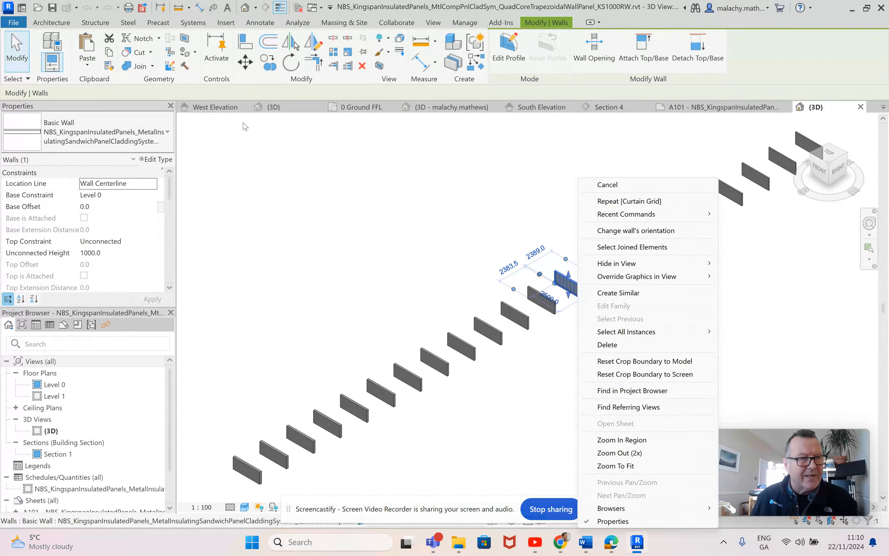
key("Escape")
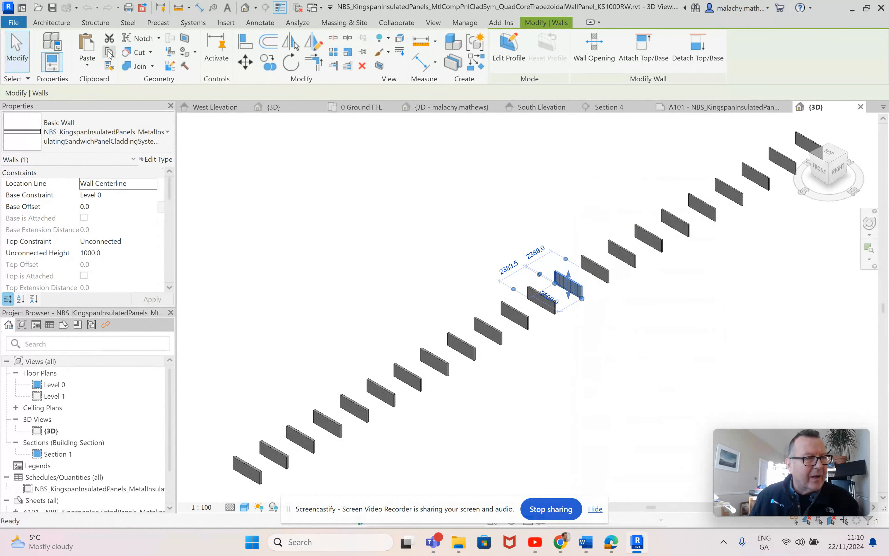
Step: Paste the copied Kingspan wall panel into the steel building project's 3D view, in empty space beside the frame
left_click(269, 107)
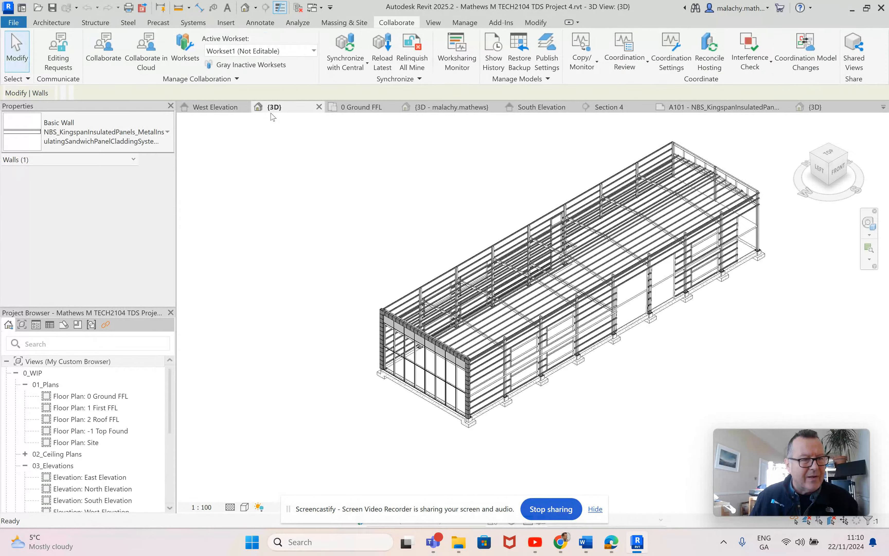
left_click(535, 22)
left_click(87, 63)
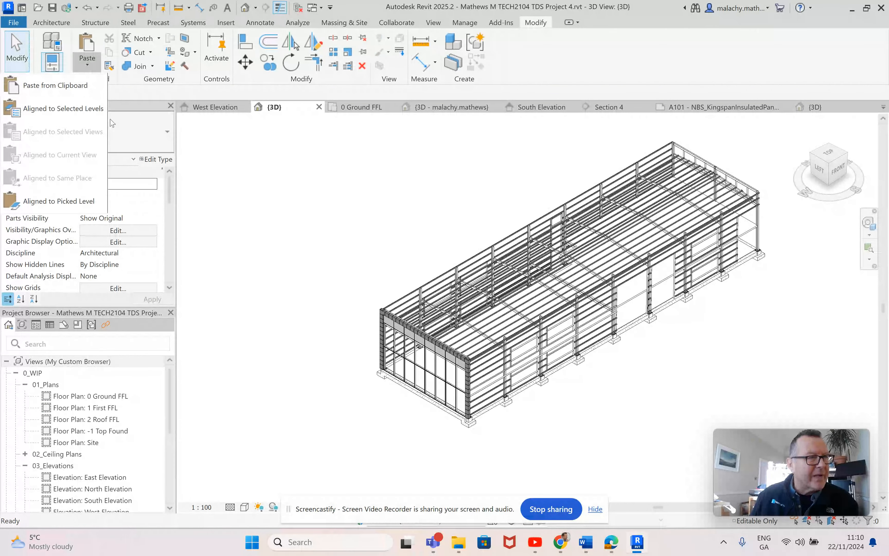
left_click(66, 86)
left_click(473, 319)
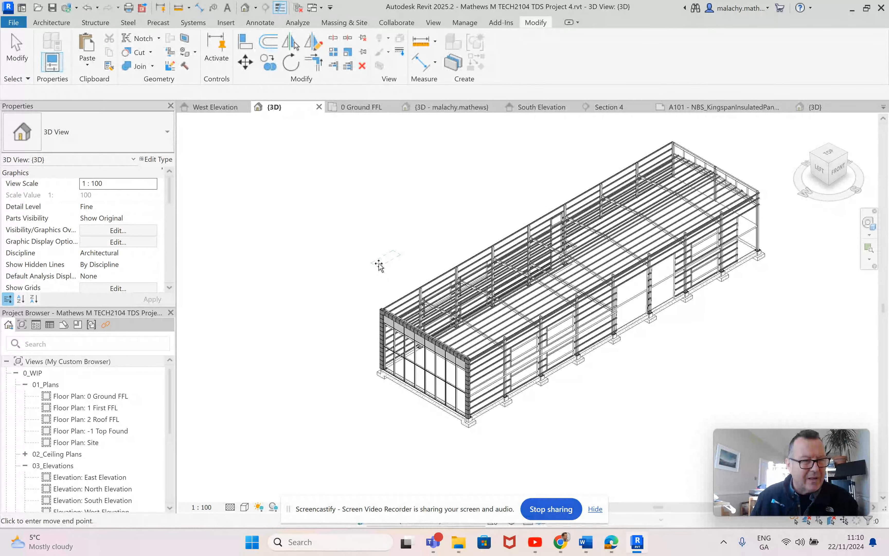
left_click(363, 274)
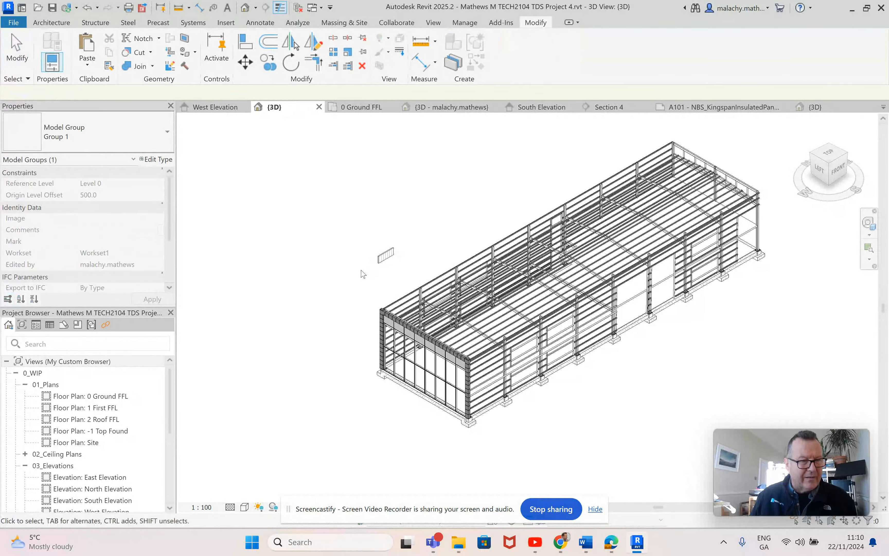
key("Escape")
Step: Inspect the pasted wall panel's type, properties and surface pattern up close in the 3D view
scroll(382, 257, "up", 5)
scroll(385, 257, "up", 1)
left_click(383, 245)
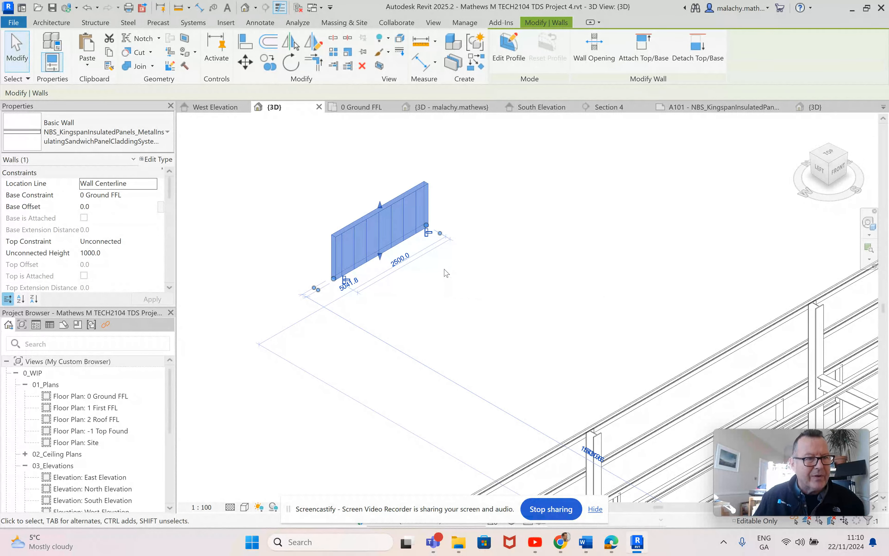
left_click(451, 295)
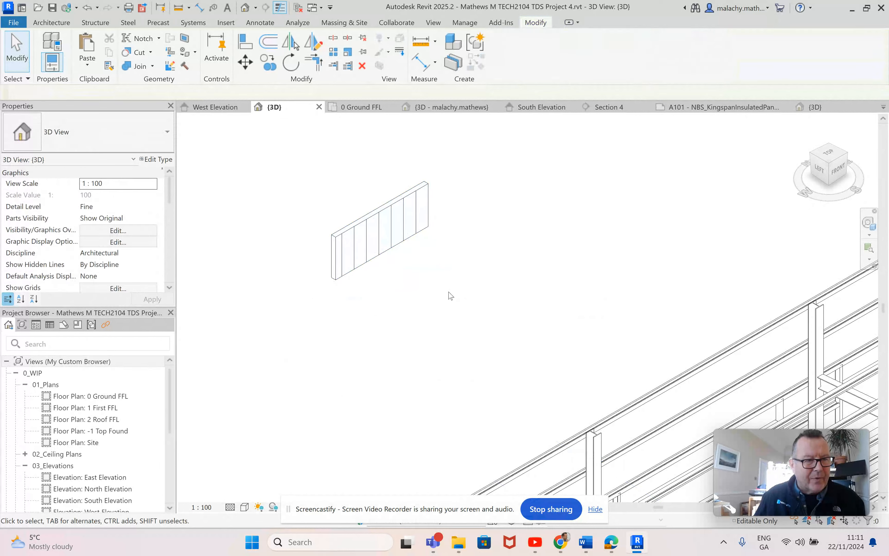
scroll(461, 293, "down", 2)
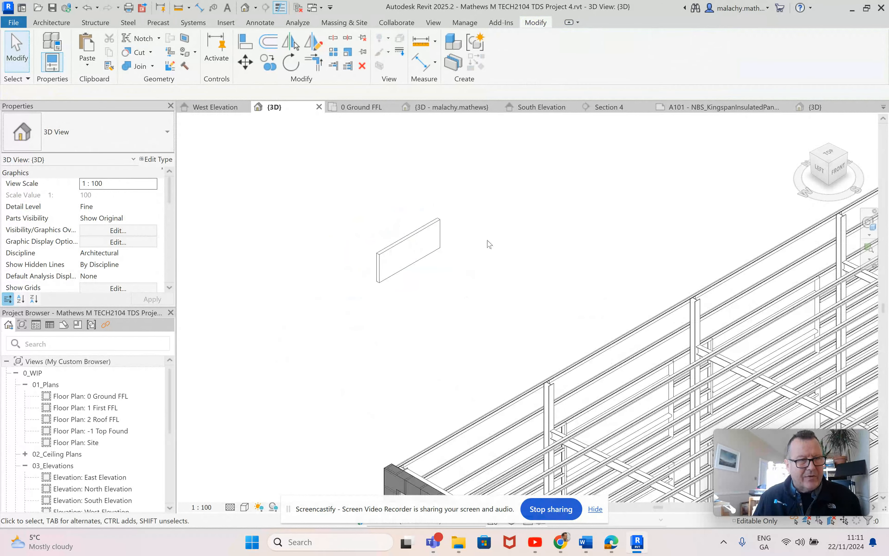
Step: Close the Kingspan file's sheet and 3D view, keeping the steel building project open
left_click(787, 107)
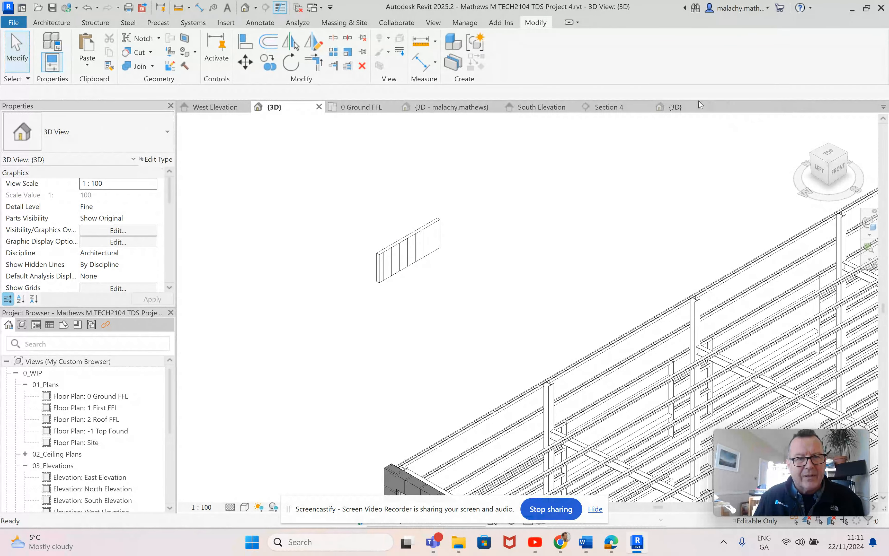
left_click(721, 107)
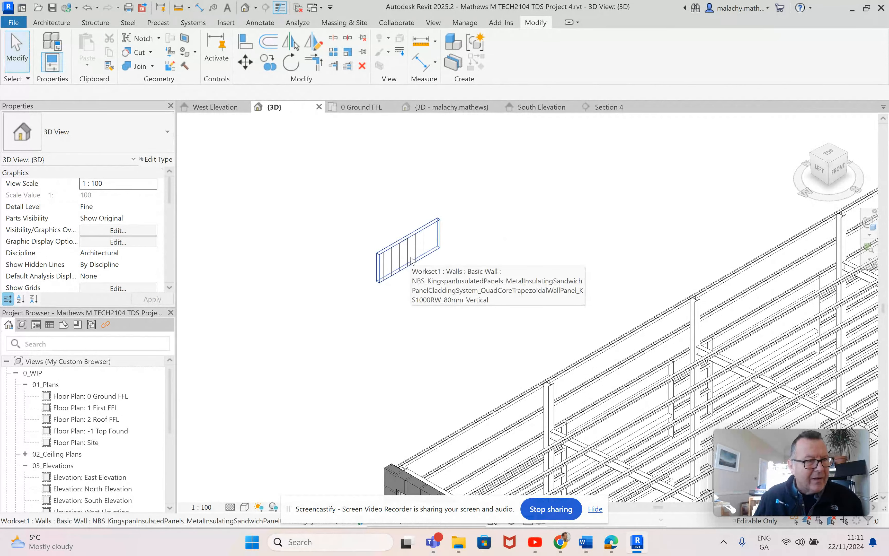
scroll(430, 259, "down", 2)
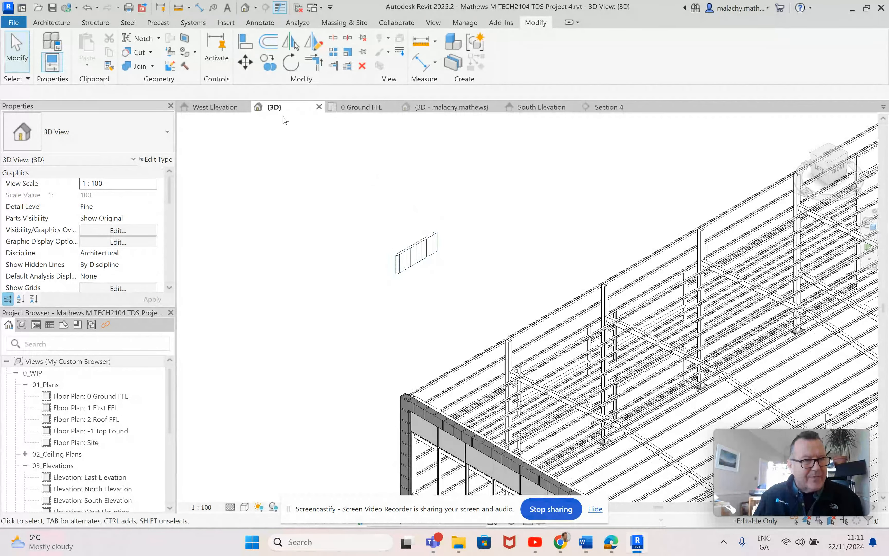
Step: Start an architectural wall on the 0 Ground FFL plan near the building corner, using the Kingspan KS1000RW_80mm_Vertical type
left_click(362, 107)
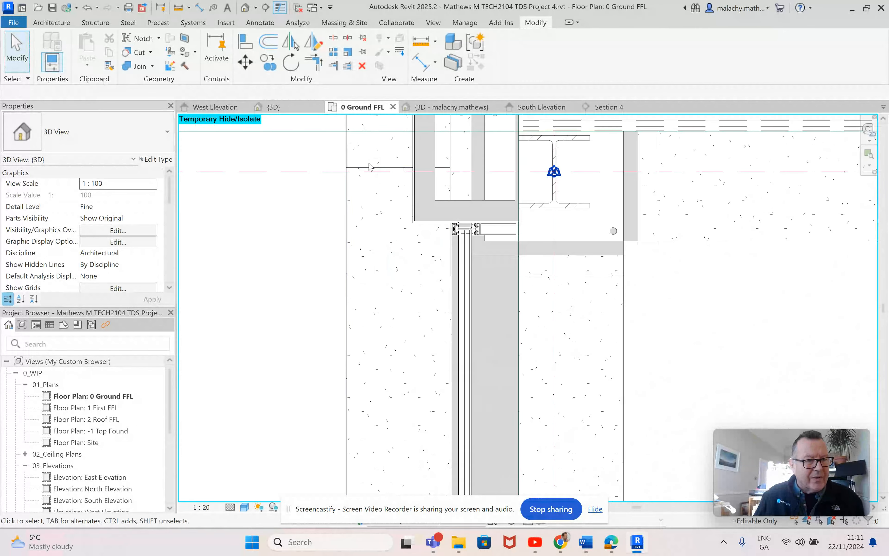
scroll(392, 192, "up", 3)
scroll(391, 192, "up", 5)
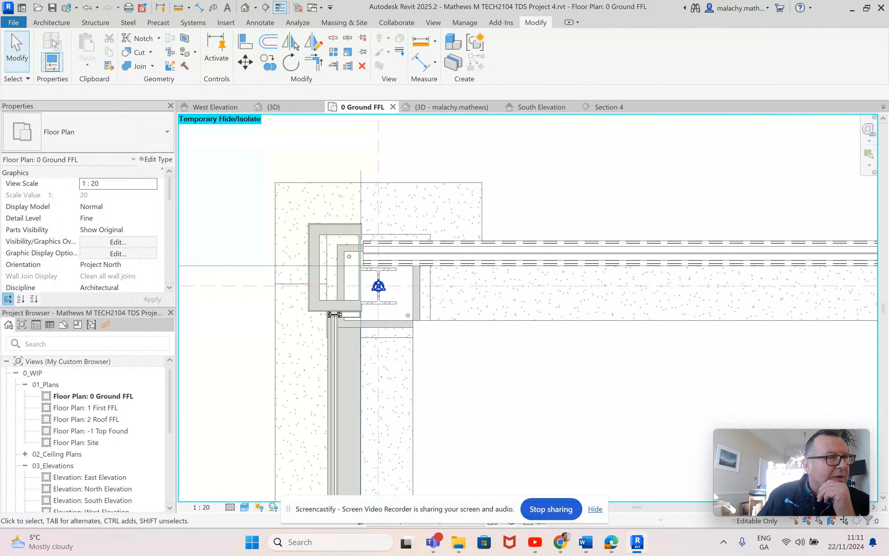
left_click(51, 22)
left_click(49, 65)
left_click(56, 84)
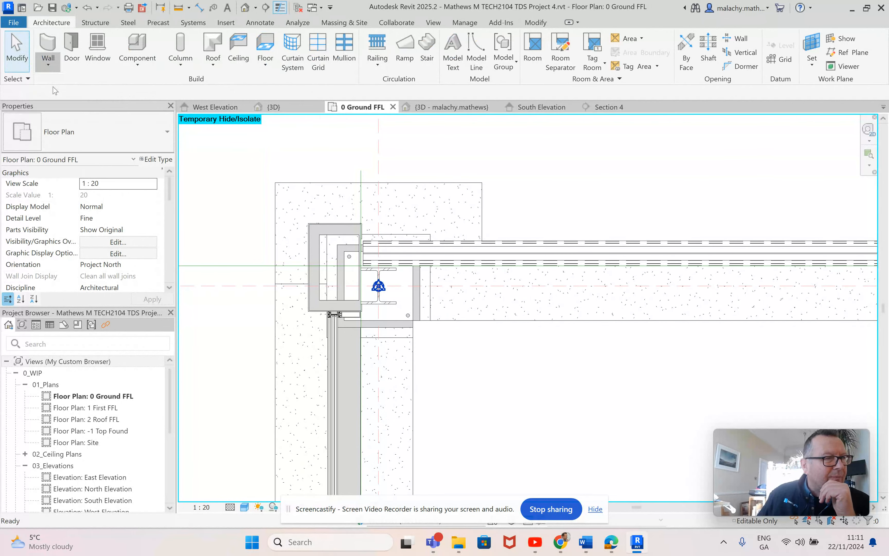
left_click(147, 137)
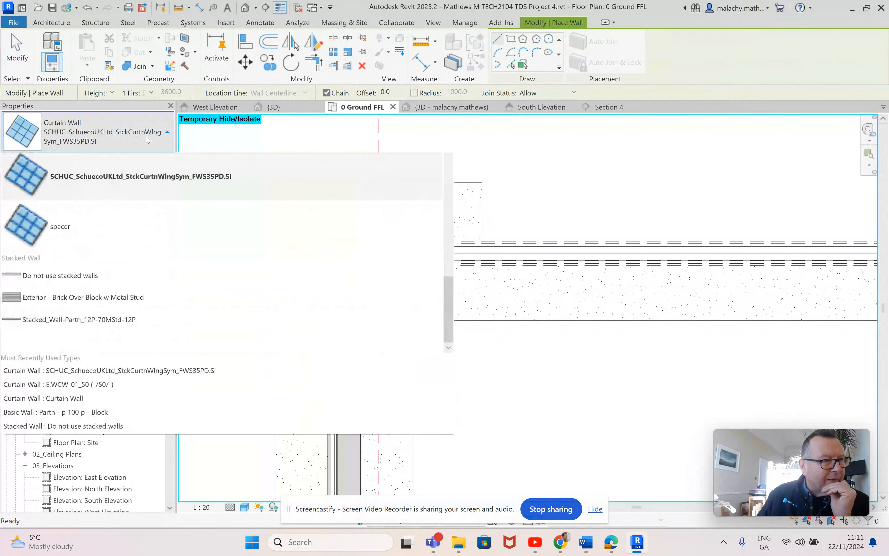
scroll(128, 362, "up", 5)
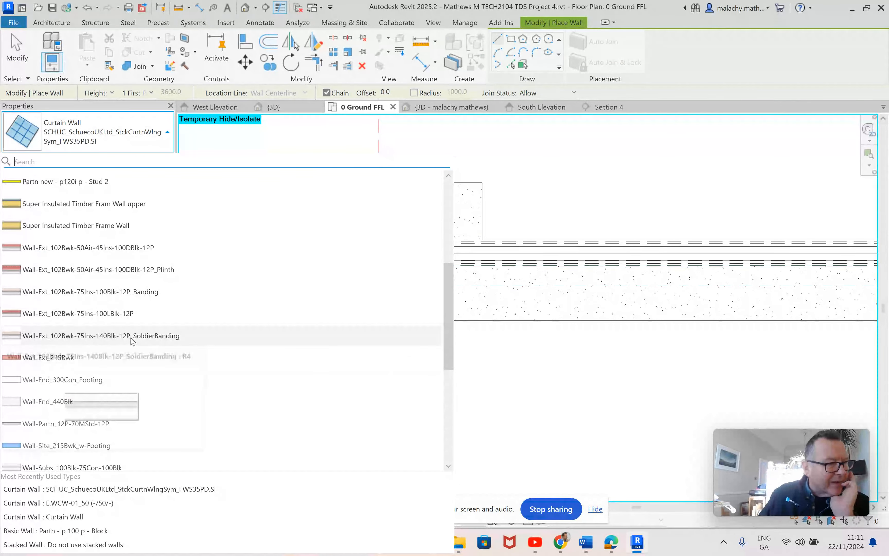
scroll(139, 369, "up", 3)
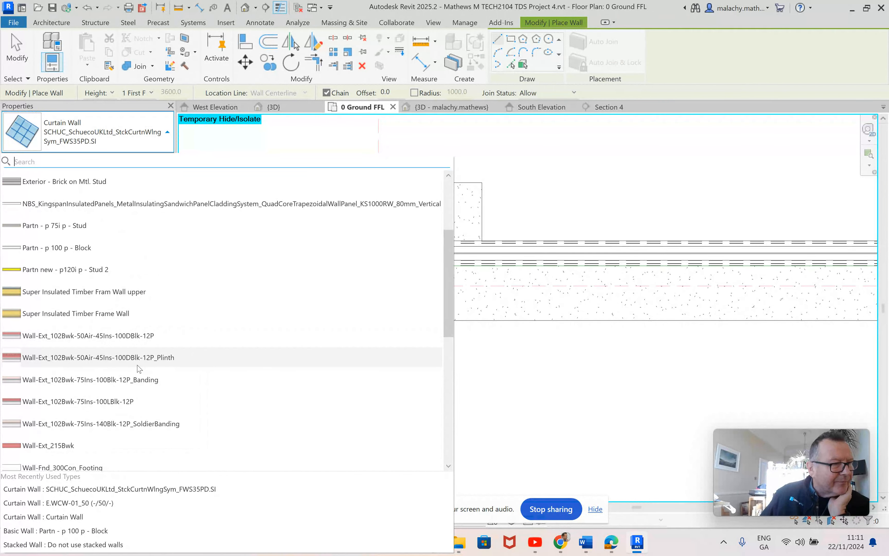
left_click(73, 205)
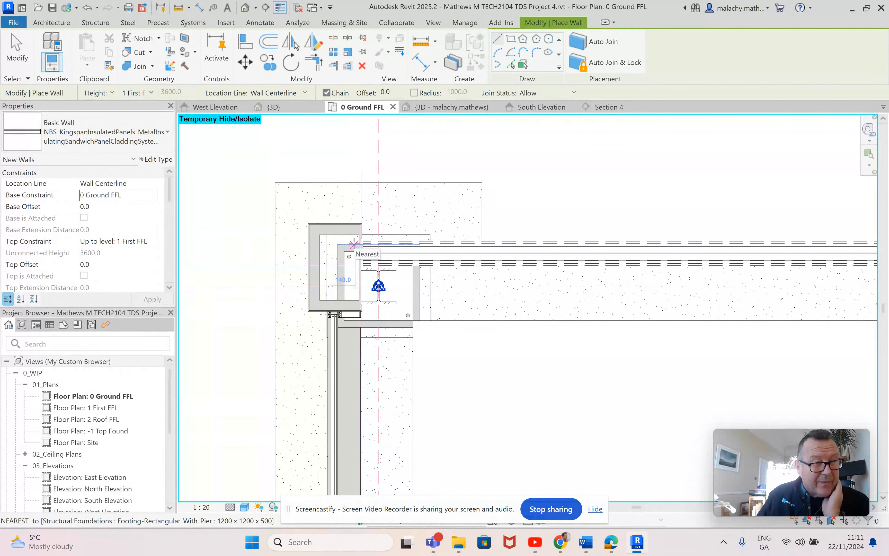
Step: Set the new wall's top constraint to Up to level: 2 Roof FFL
scroll(363, 242, "up", 2)
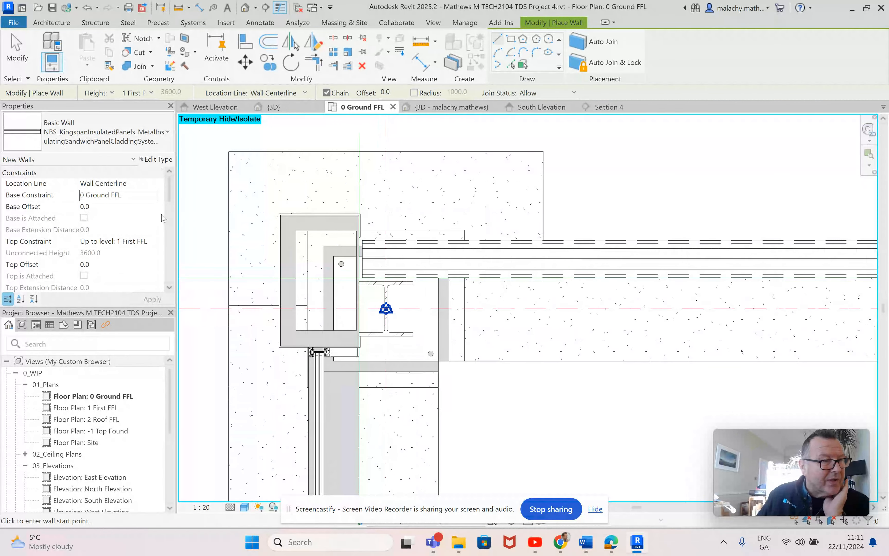
left_click(153, 198)
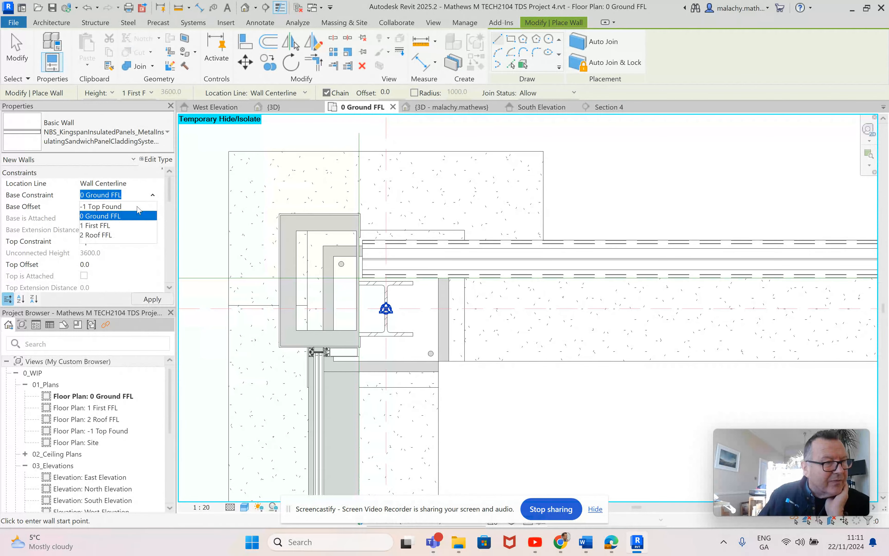
left_click(132, 196)
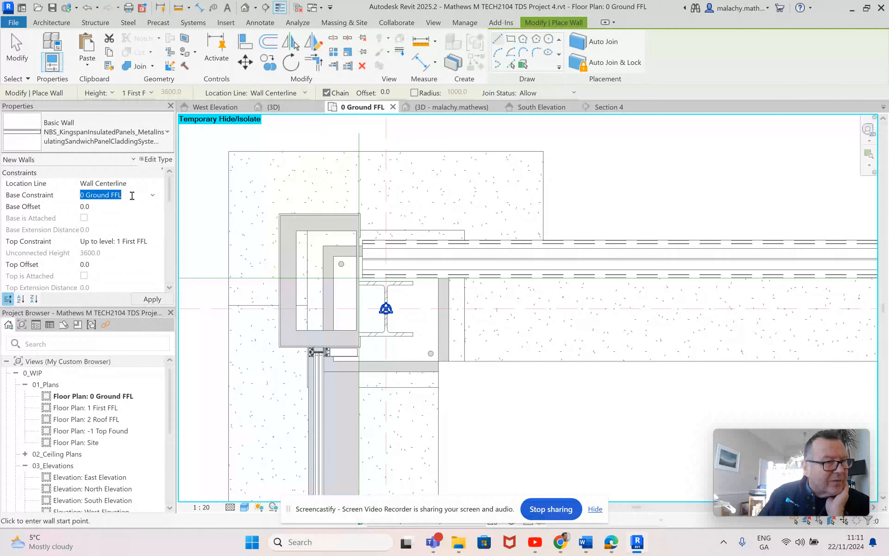
left_click(149, 245)
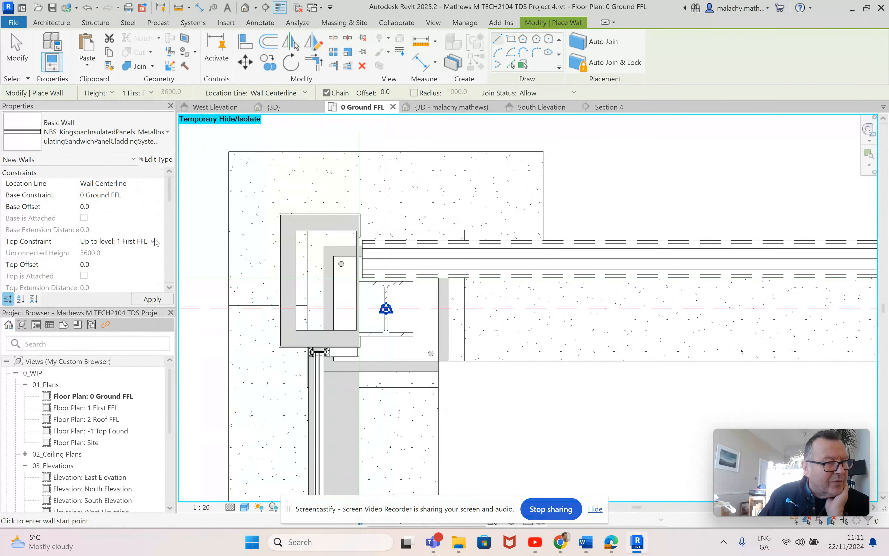
left_click(154, 242)
left_click(121, 291)
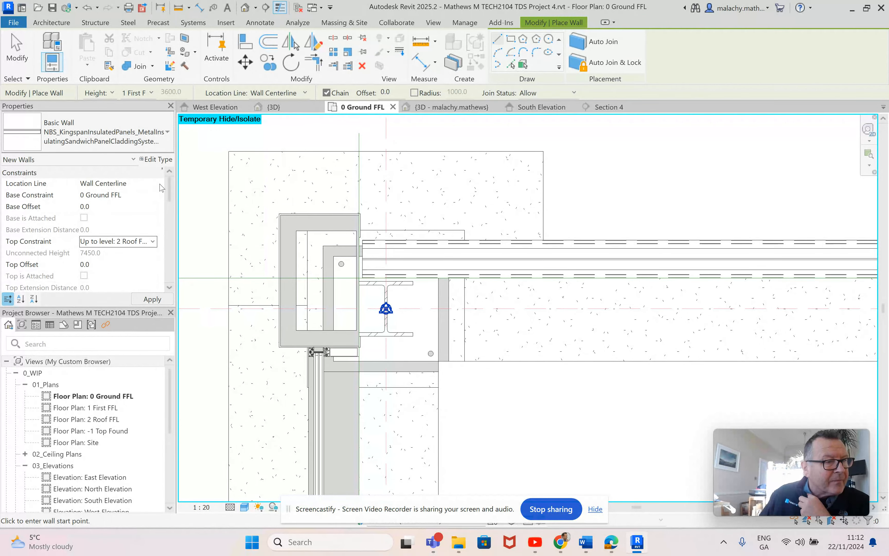
Step: Set the wall's location line to Finish Face: Interior and start it at the west end of the north rails' outer face
left_click(151, 183)
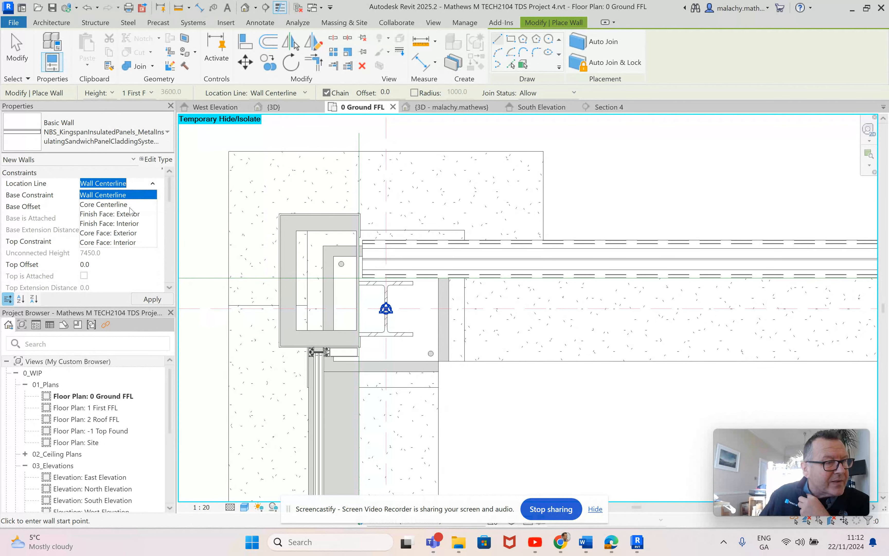
left_click(110, 223)
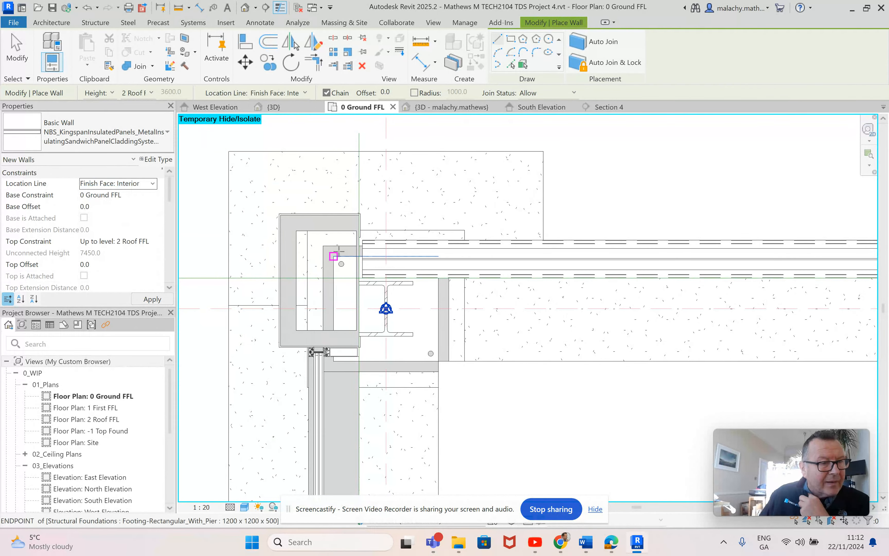
scroll(362, 240, "up", 5)
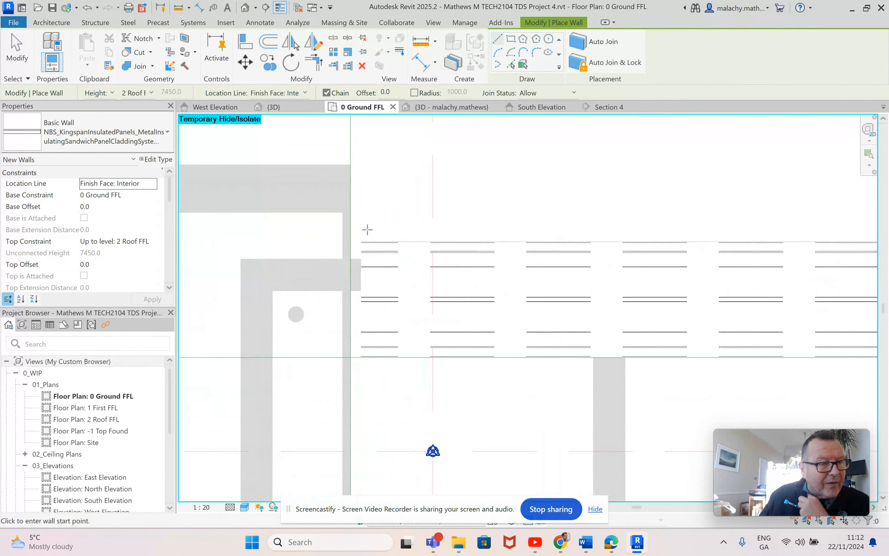
left_click(362, 240)
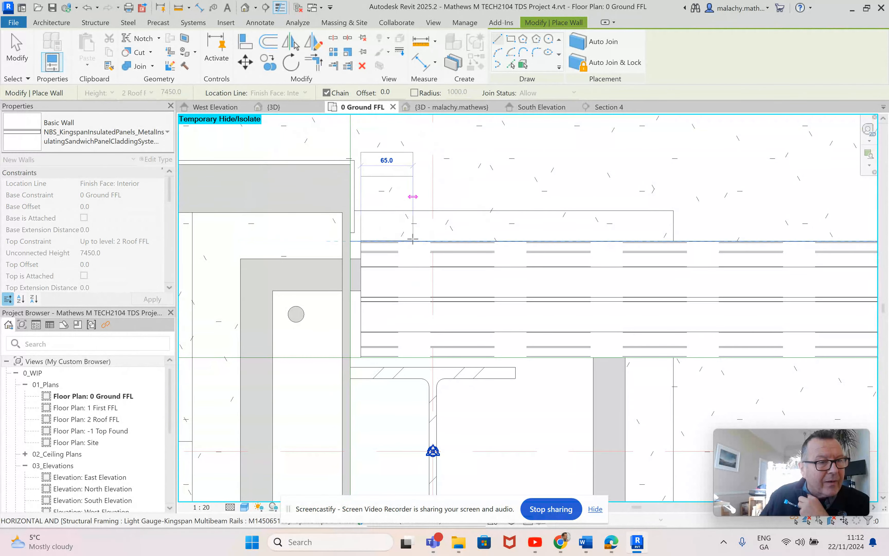
Step: Run the north cladding wall along the rails' outer face to their east end at the grid 9 corner column
scroll(419, 238, "down", 3)
scroll(580, 233, "down", 1)
middle_click_drag(581, 233, 218, 225)
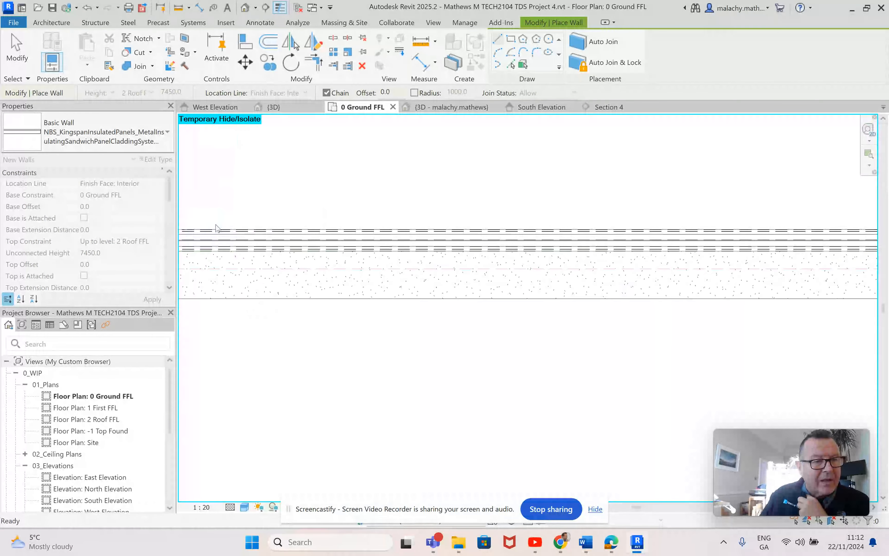
middle_click_drag(672, 226, 195, 225)
middle_click_drag(697, 209, 278, 210)
middle_click_drag(675, 224, 307, 226)
middle_click_drag(672, 228, 237, 212)
middle_click_drag(655, 207, 213, 196)
scroll(664, 203, "down", 2)
scroll(665, 206, "down", 5)
middle_click_drag(669, 219, 274, 207)
middle_click_drag(716, 210, 494, 223)
scroll(572, 192, "up", 5)
scroll(478, 198, "up", 3)
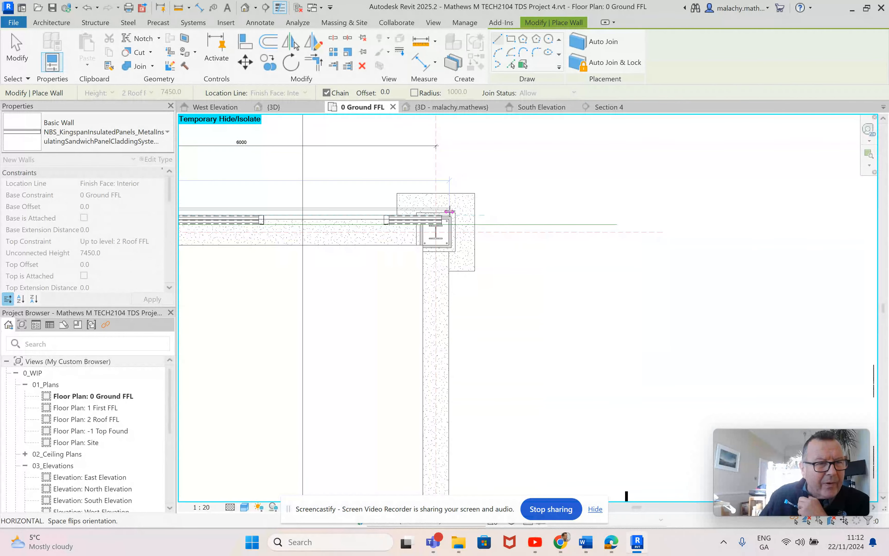
left_click(442, 215)
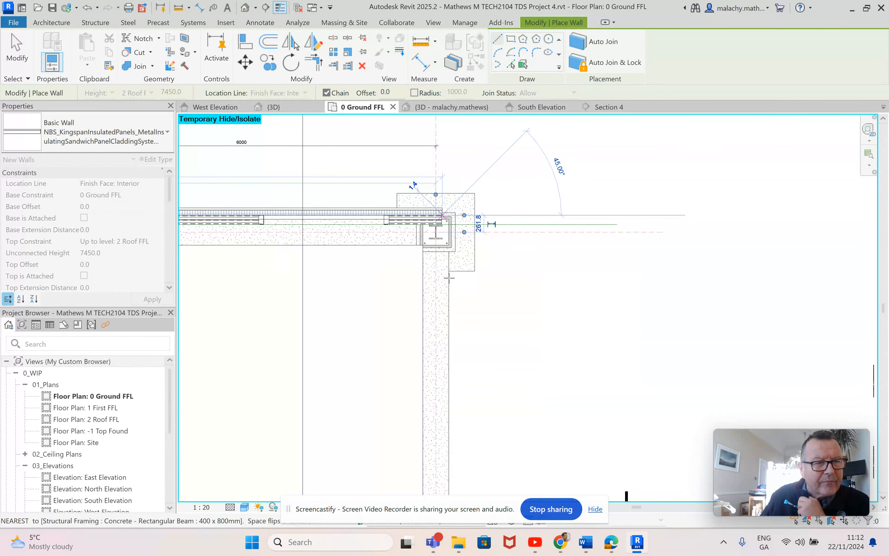
Step: Continue the chained cladding wall down the east side to the southeast corner column
scroll(447, 294, "down", 2)
scroll(447, 296, "down", 2)
middle_click_drag(448, 408, 421, 163)
scroll(418, 318, "up", 4)
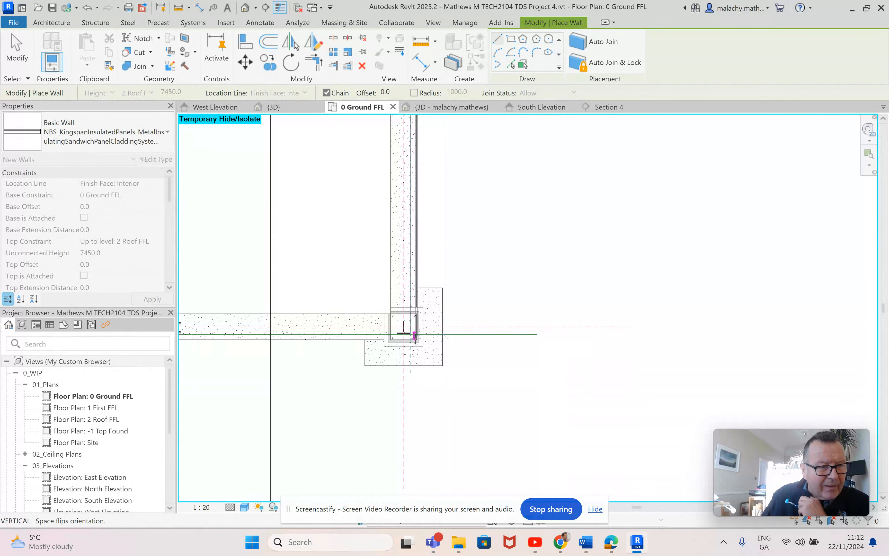
scroll(412, 335, "up", 5)
middle_click_drag(407, 327, 589, 307)
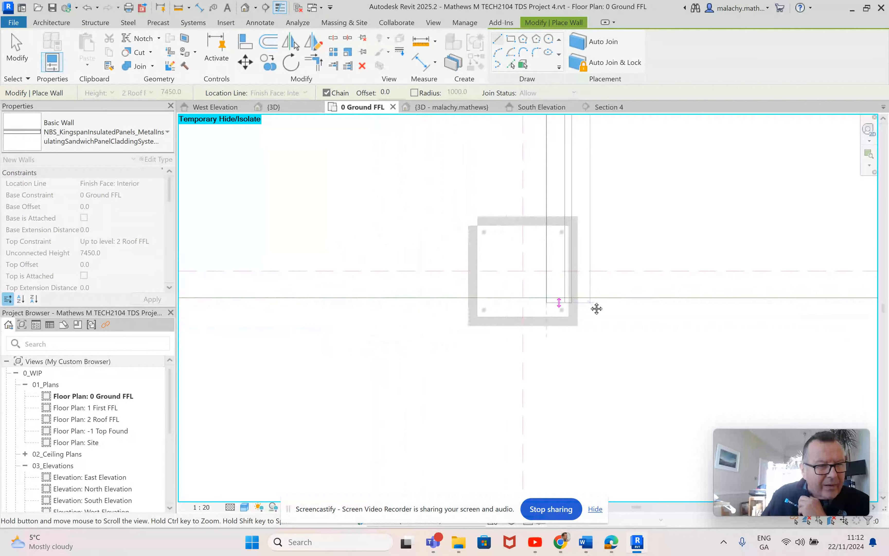
scroll(590, 301, "down", 3)
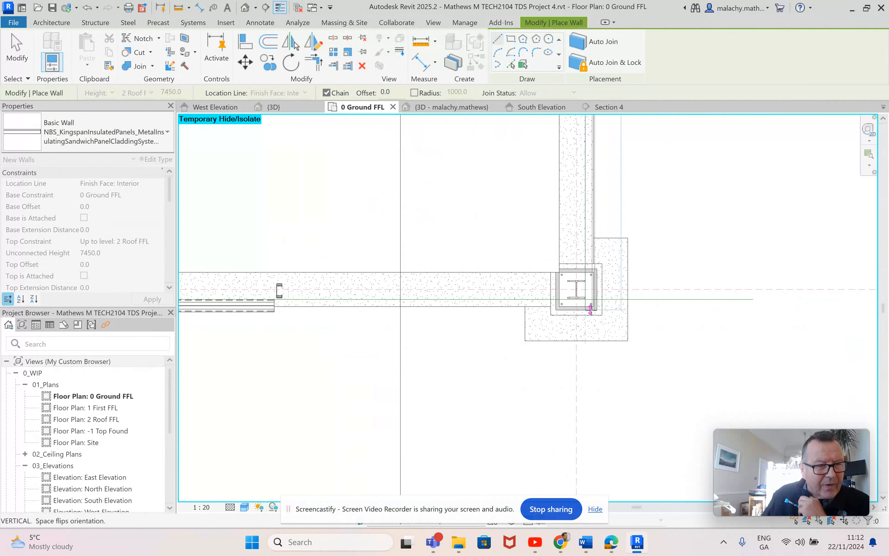
scroll(590, 308, "up", 3)
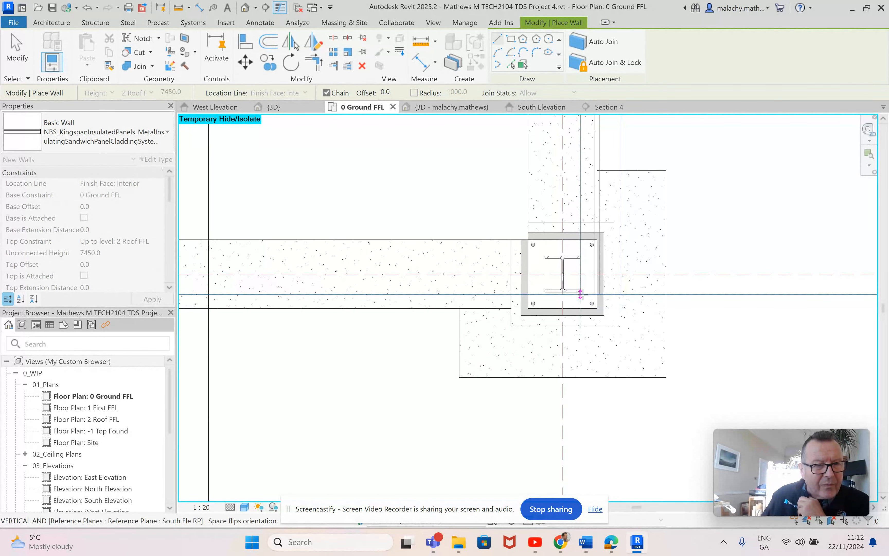
left_click(581, 294)
Step: Run the south cladding wall west from the southeast corner to the end of the rails beside the southwest column, and finish the wall chain
scroll(500, 302, "down", 3)
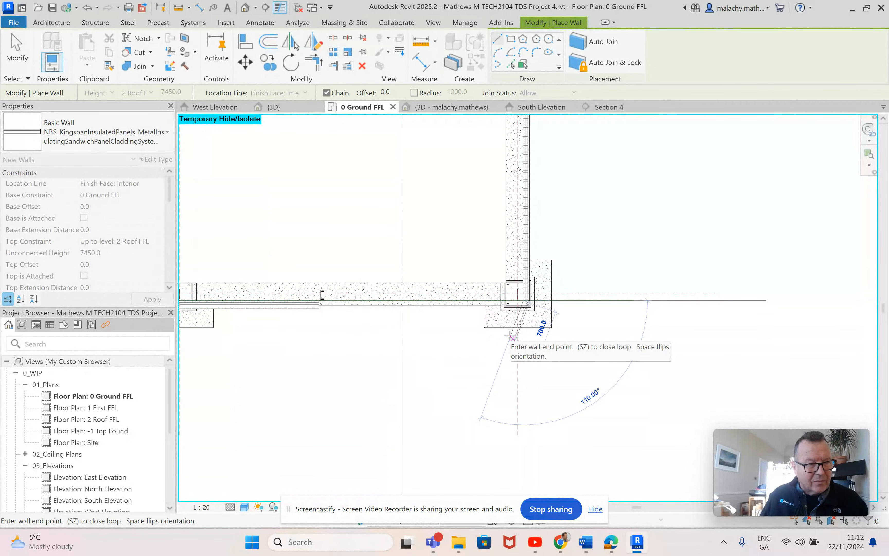
scroll(527, 307, "up", 3)
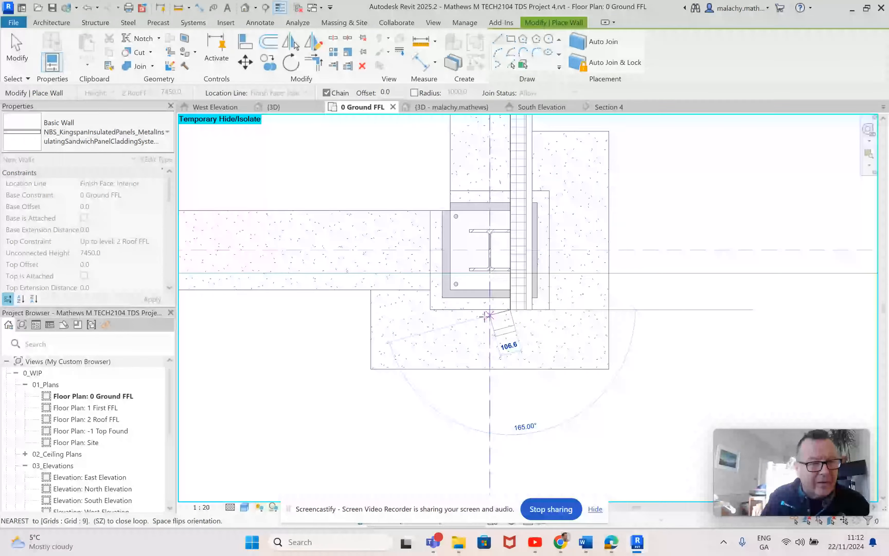
middle_click_drag(317, 308, 695, 304)
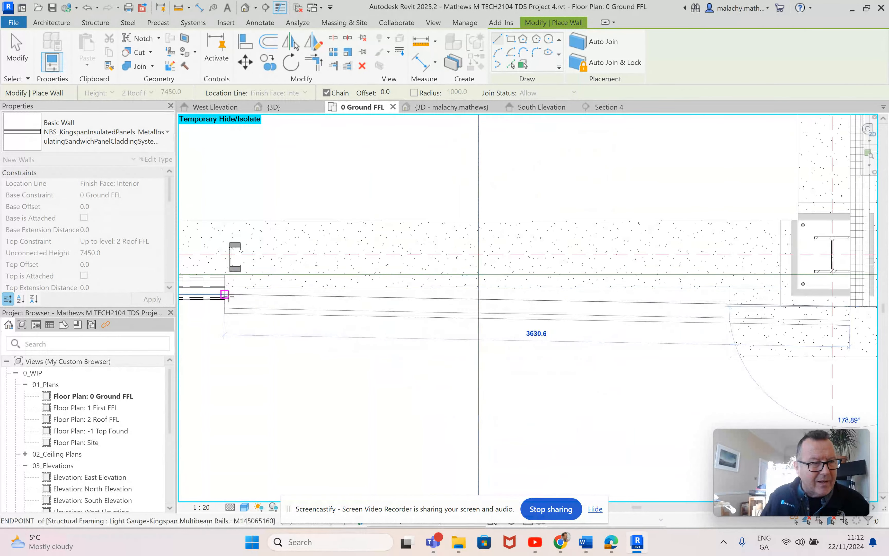
scroll(256, 314, "down", 7)
middle_click_drag(320, 310, 746, 303)
middle_click_drag(372, 310, 761, 307)
middle_click_drag(334, 312, 733, 317)
scroll(504, 312, "up", 6)
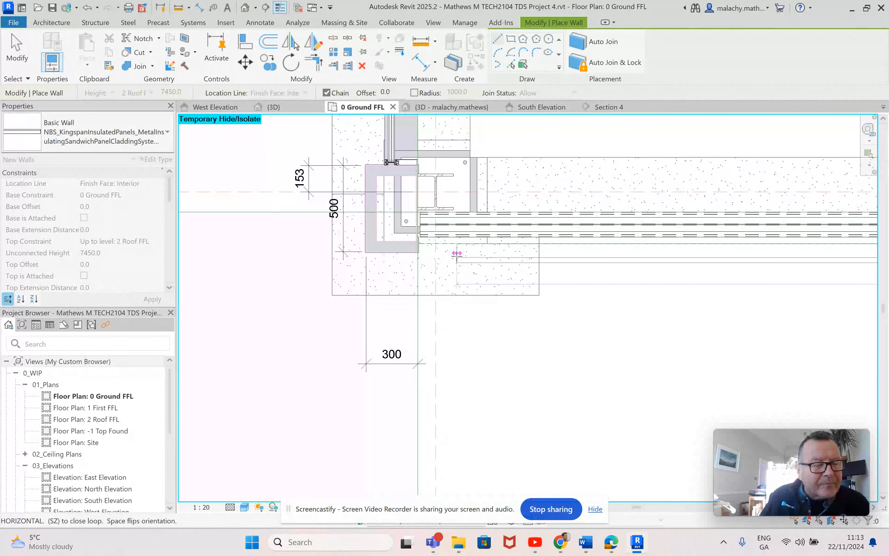
scroll(456, 255, "up", 5)
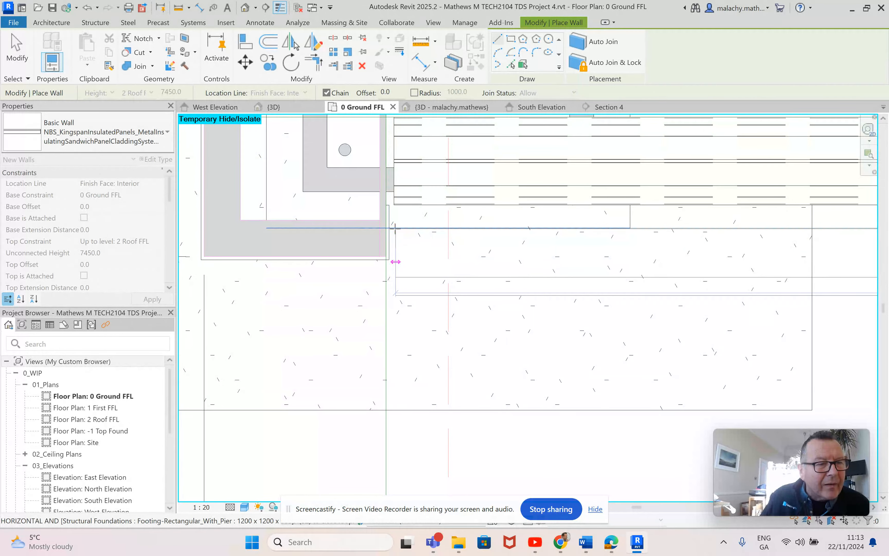
left_click(395, 228)
key("Escape")
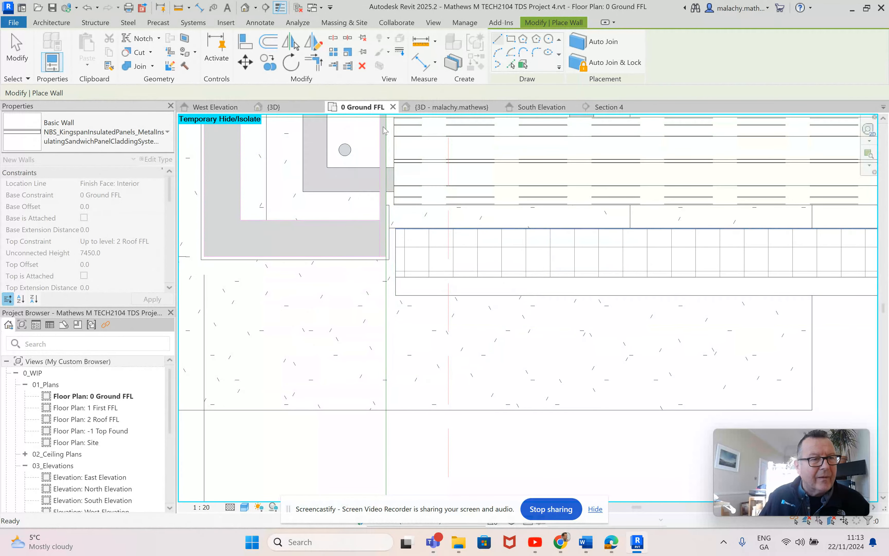
key("Escape")
Step: Try to align the south cladding wall with the outer face of the rails, and undo the resulting footing move
left_click(536, 23)
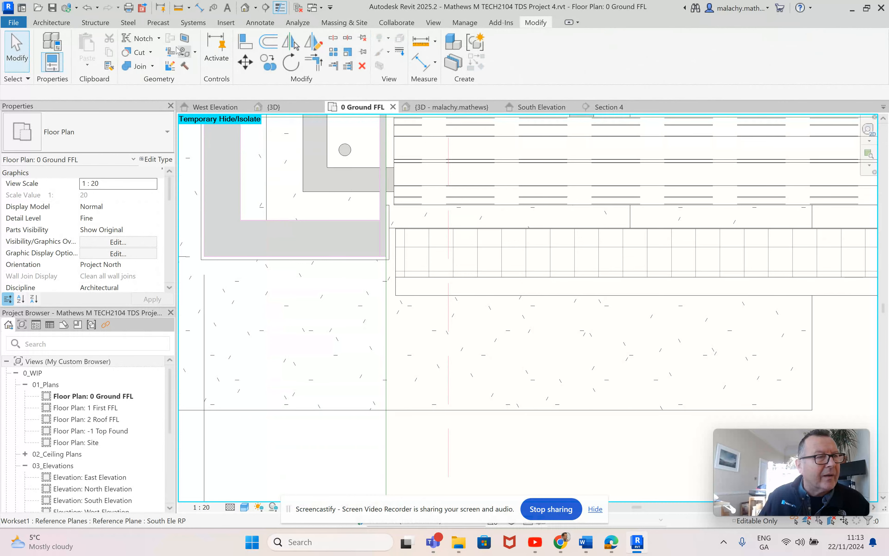
left_click(244, 38)
left_click(447, 205)
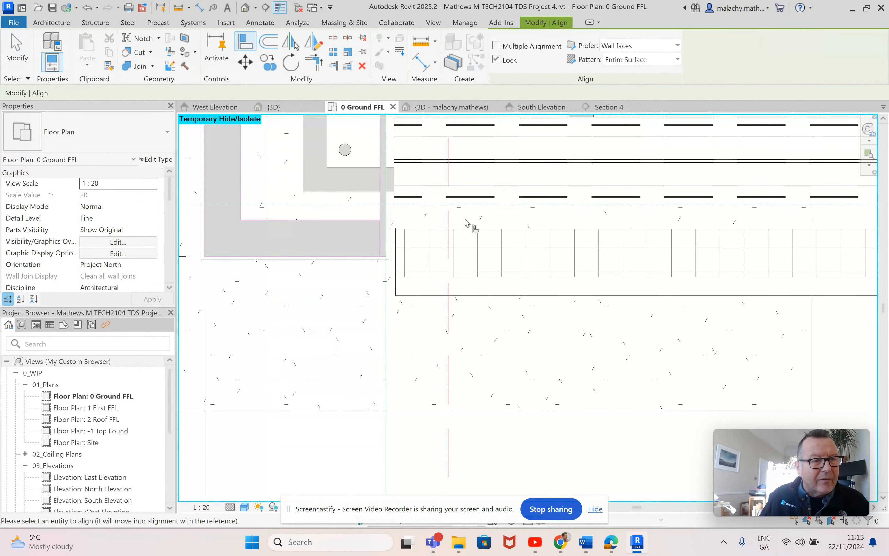
left_click(466, 228)
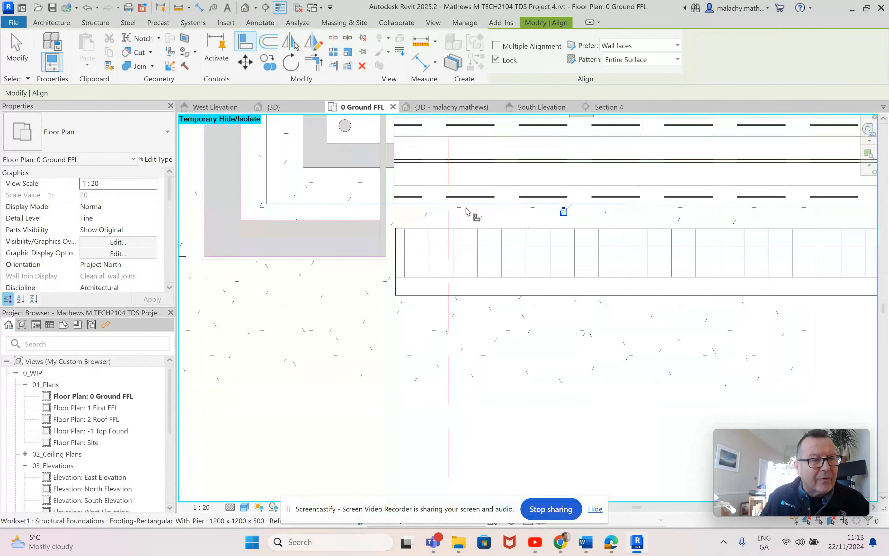
left_click(87, 8)
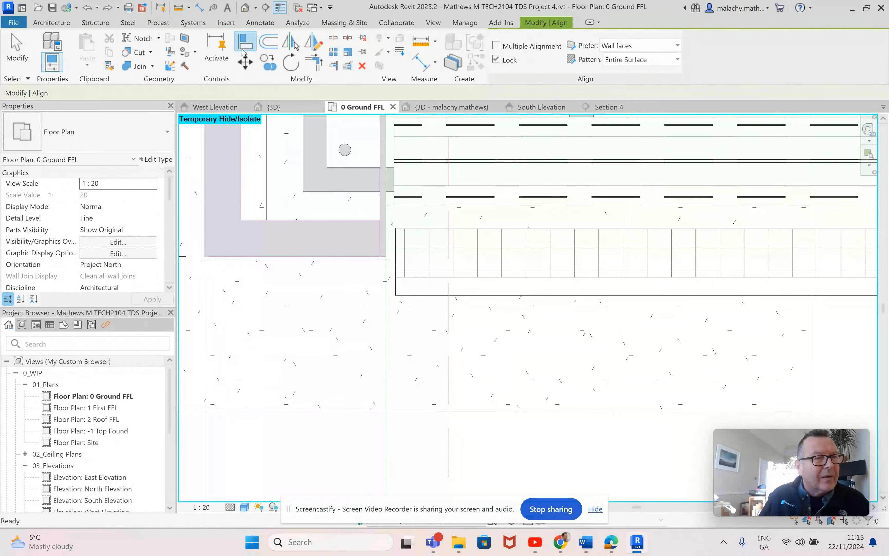
Step: Align the south cladding wall's interior face with the rails' outer face and check the walls from several sides in the 3D view
left_click(496, 209)
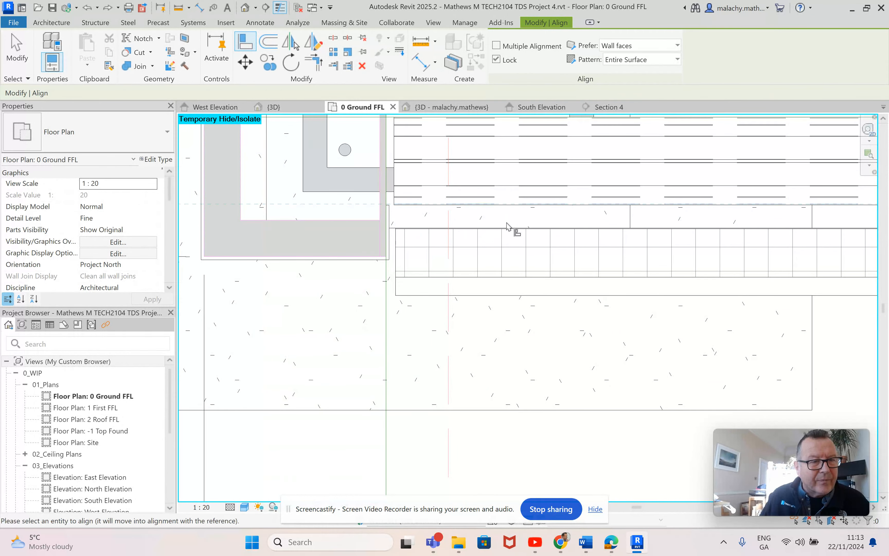
left_click(660, 233)
scroll(609, 280, "down", 6)
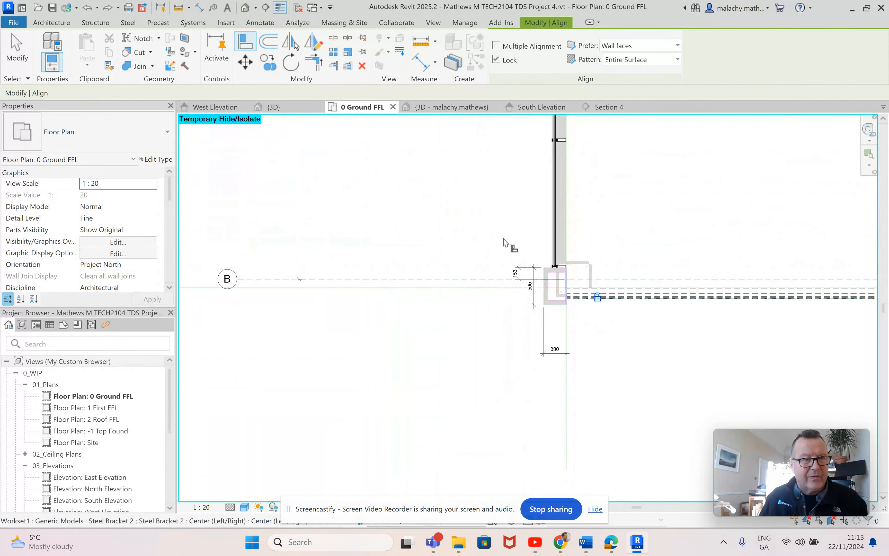
left_click(283, 108)
scroll(521, 245, "down", 4)
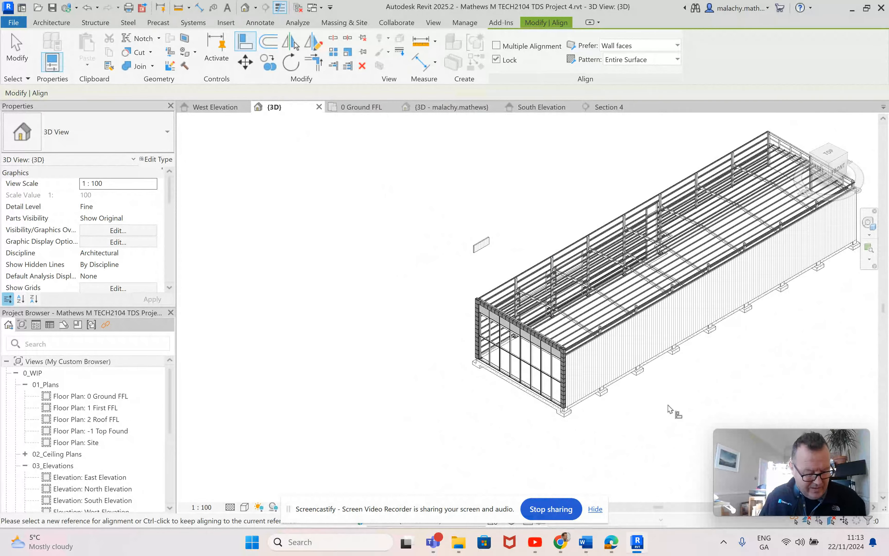
middle_click_drag(669, 408, 576, 408, "shift")
left_click(448, 346)
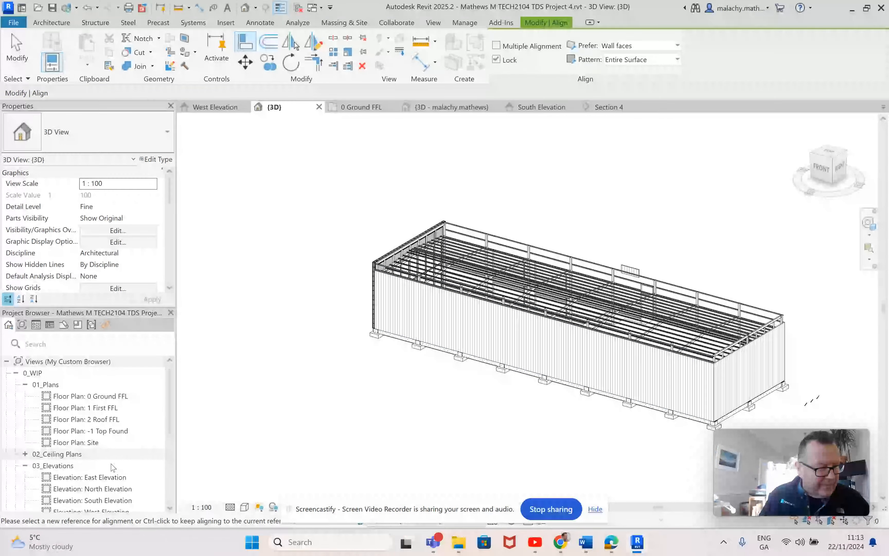
Step: Open the South Elevation and temporarily hide the PDF underlay S1P4-TDS-ZZ-ZZ-DR-A-2000.pdf
double_click(114, 500)
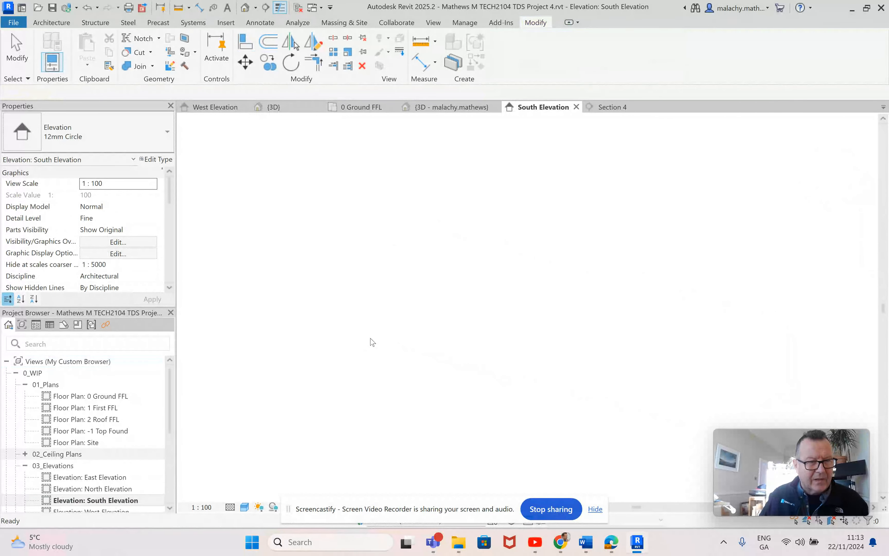
scroll(404, 340, "down", 4)
scroll(404, 339, "up", 5)
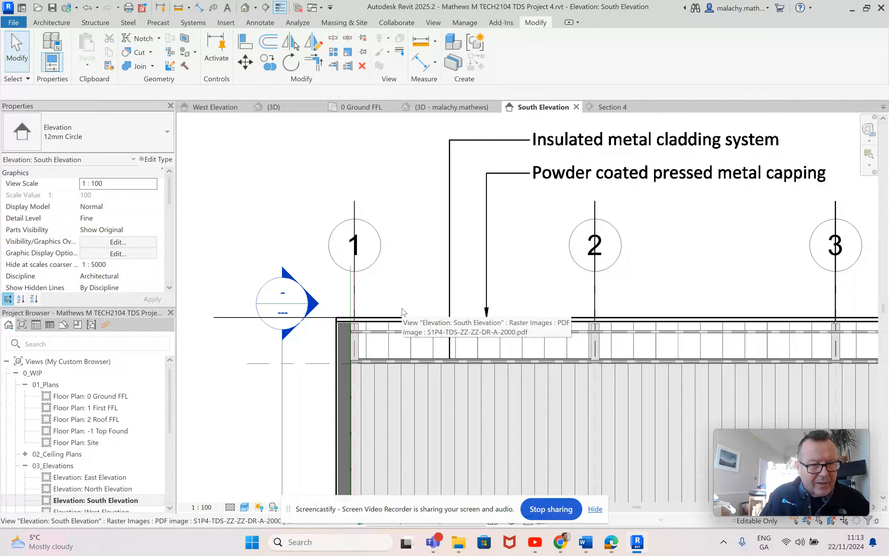
left_click(403, 275)
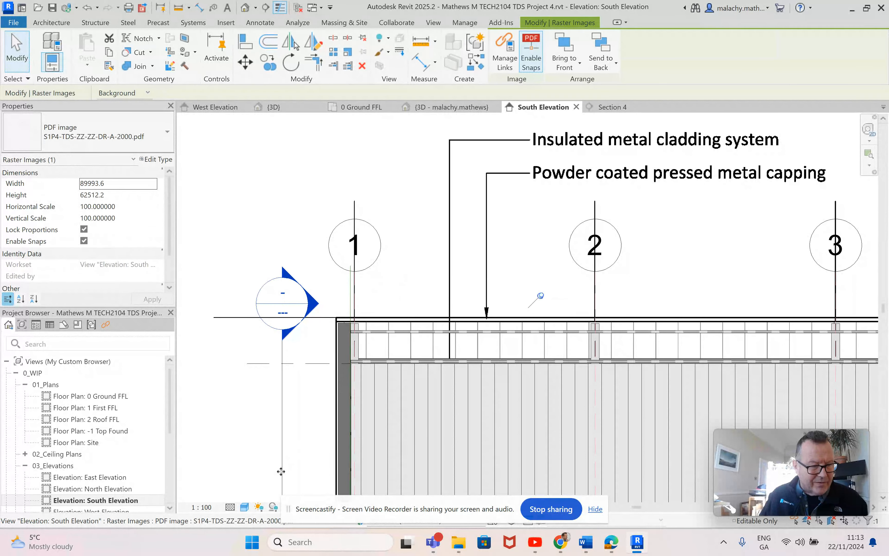
left_click(316, 507)
left_click(330, 480)
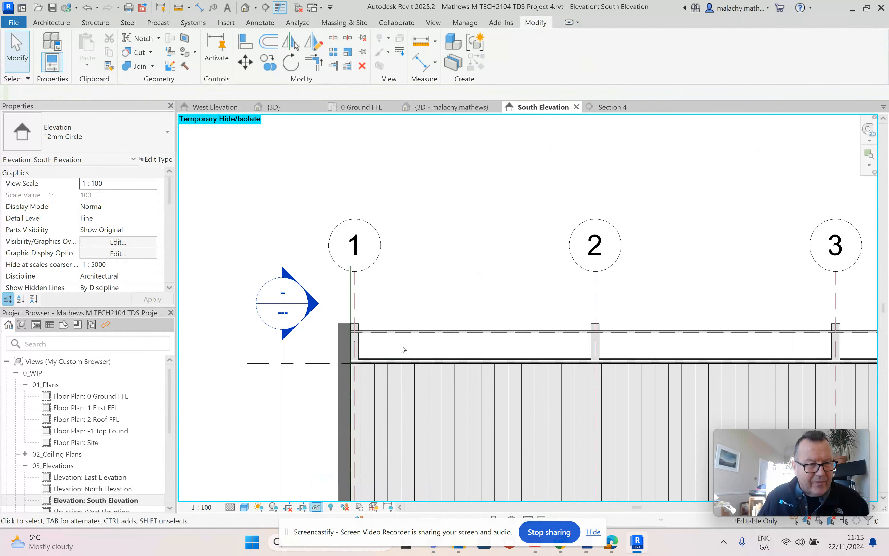
Step: Stretch the south cladding wall's top edge up to the top of the parapet posts, giving a top offset of 1000
left_click(386, 371)
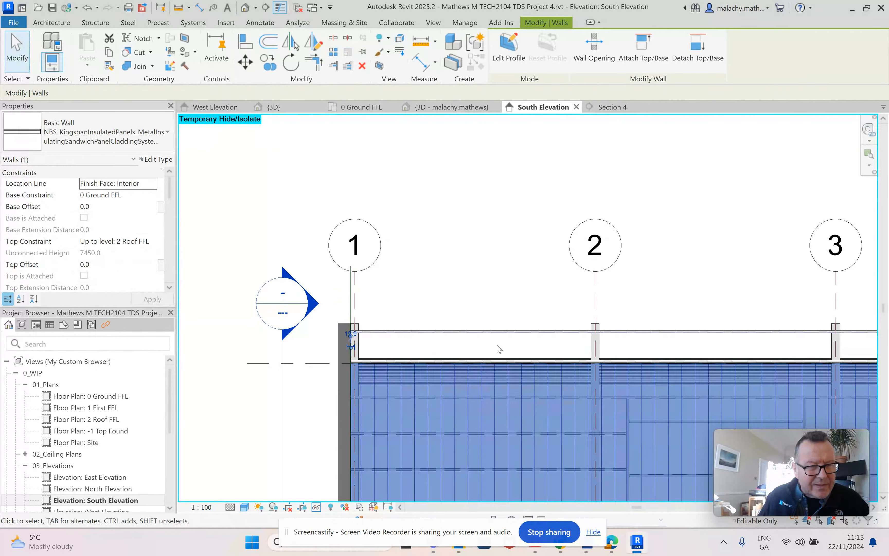
scroll(604, 376, "down", 4)
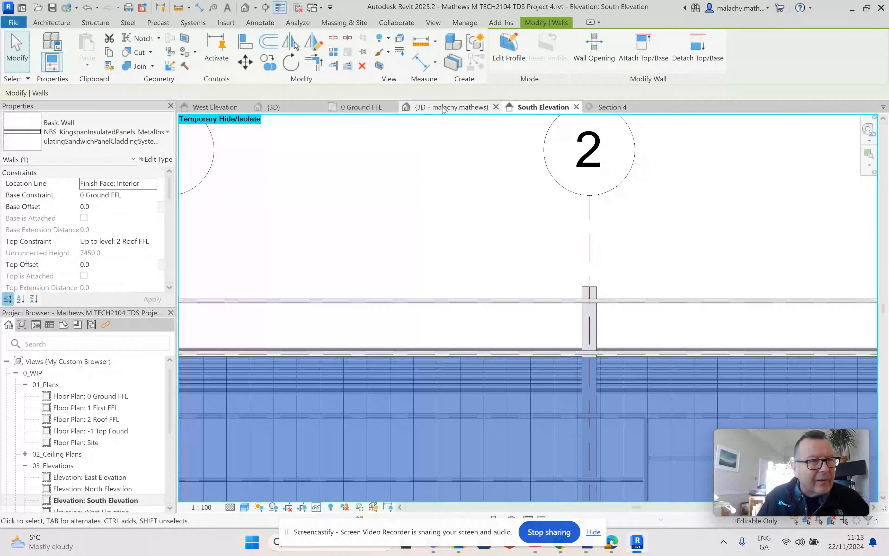
scroll(569, 279, "up", 6)
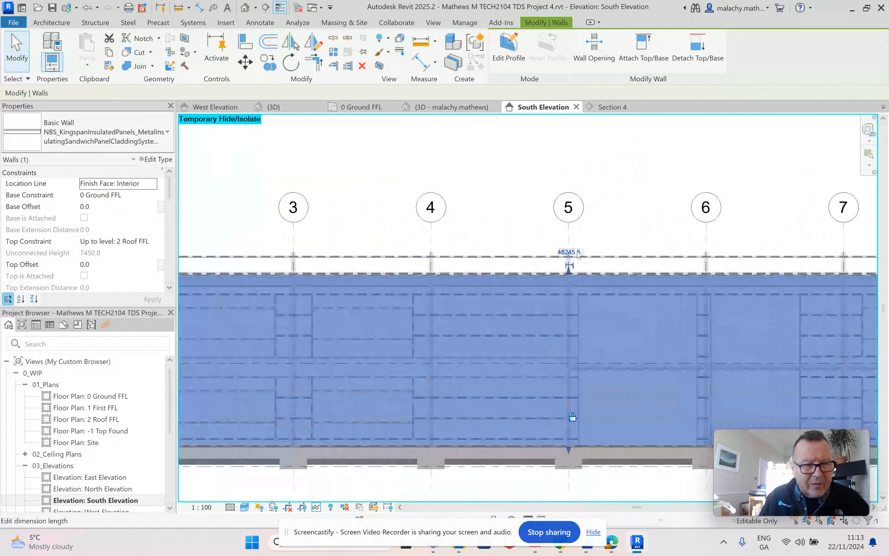
left_click_drag(541, 356, 538, 218)
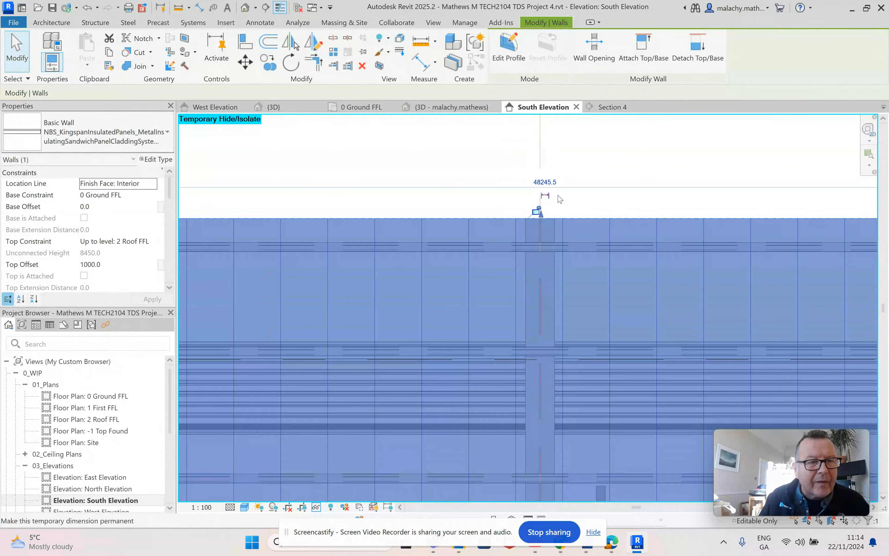
left_click(570, 200)
scroll(575, 201, "down", 5)
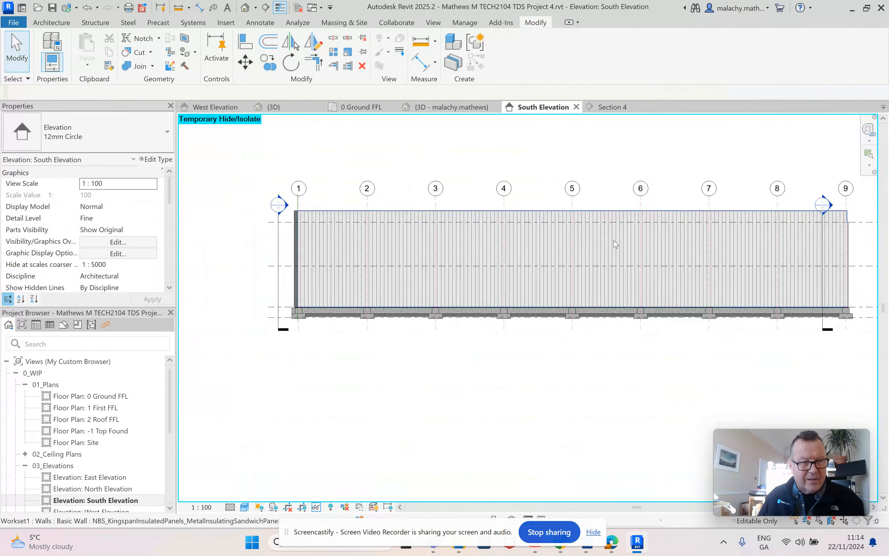
middle_click_drag(616, 244, 606, 247)
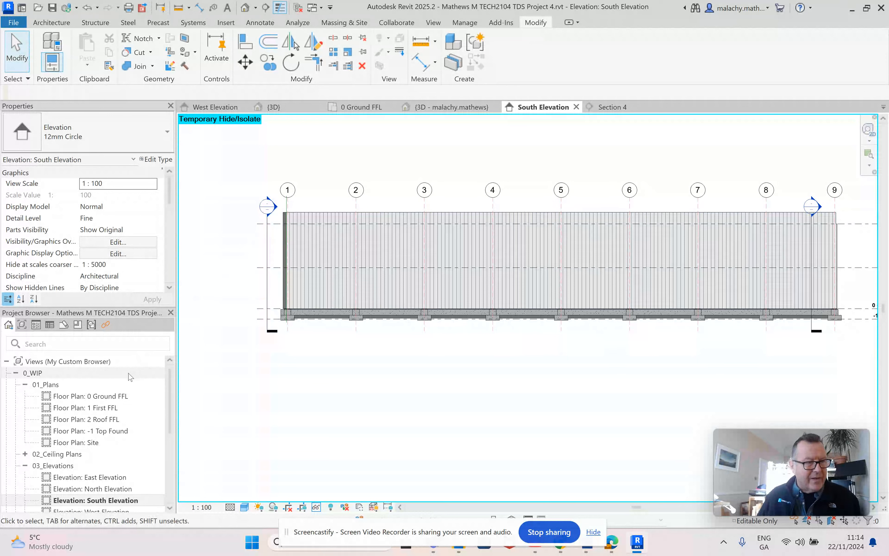
Step: In the North Elevation, stretch the north cladding wall's top edge up to the parapet top, giving a top offset of 1000
left_click(147, 489)
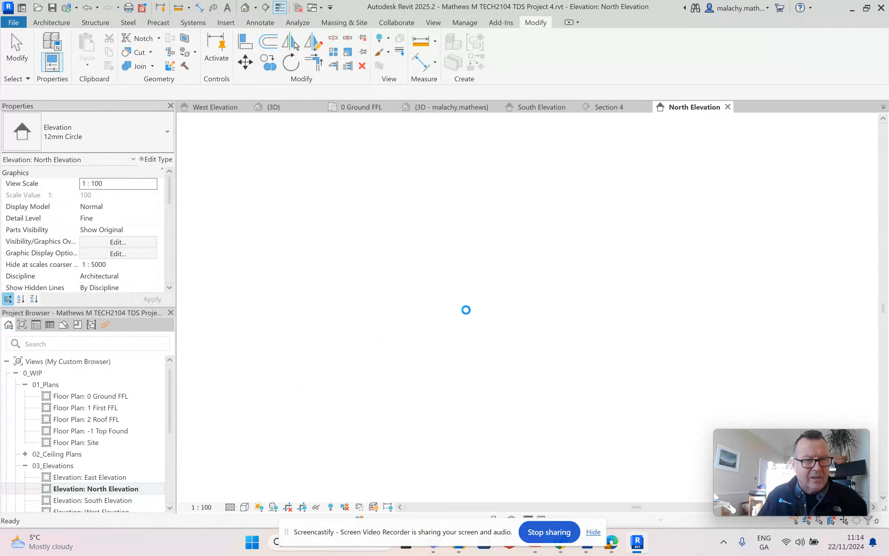
scroll(430, 388, "up", 5)
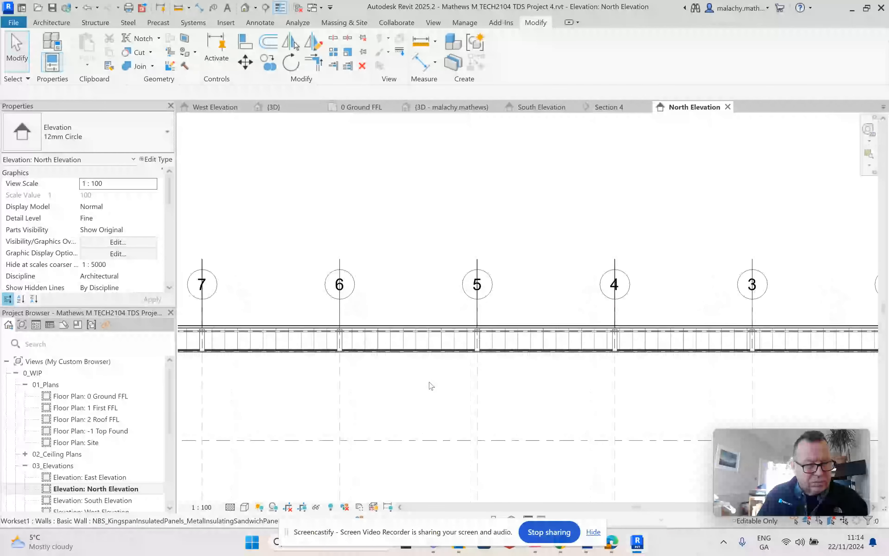
left_click(429, 355)
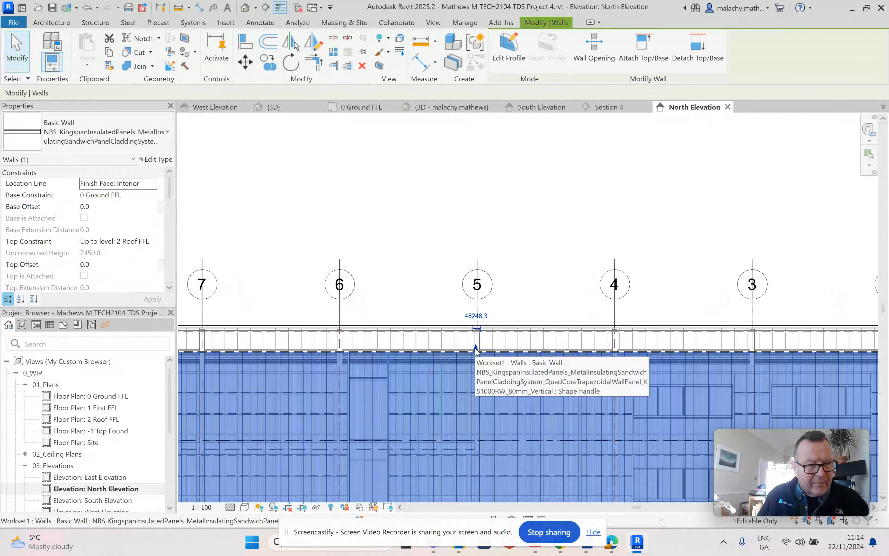
scroll(475, 347, "up", 5)
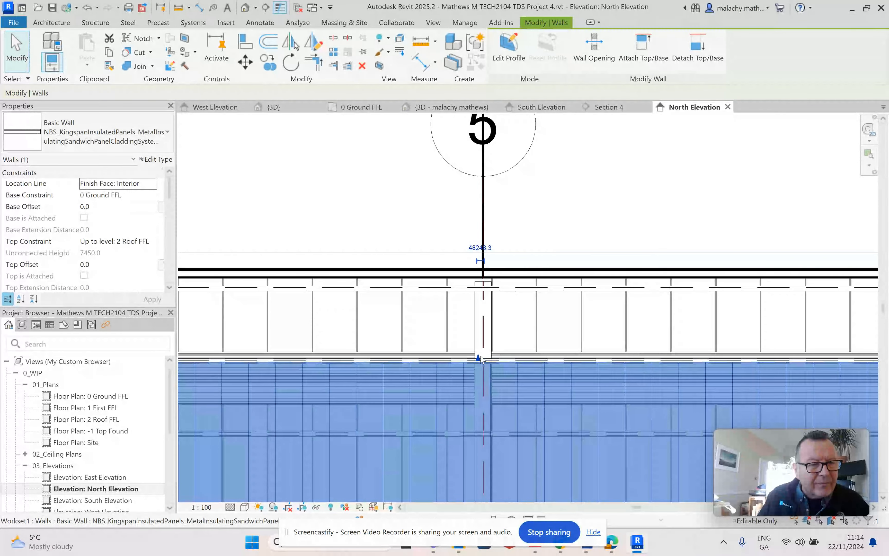
left_click_drag(478, 357, 478, 270)
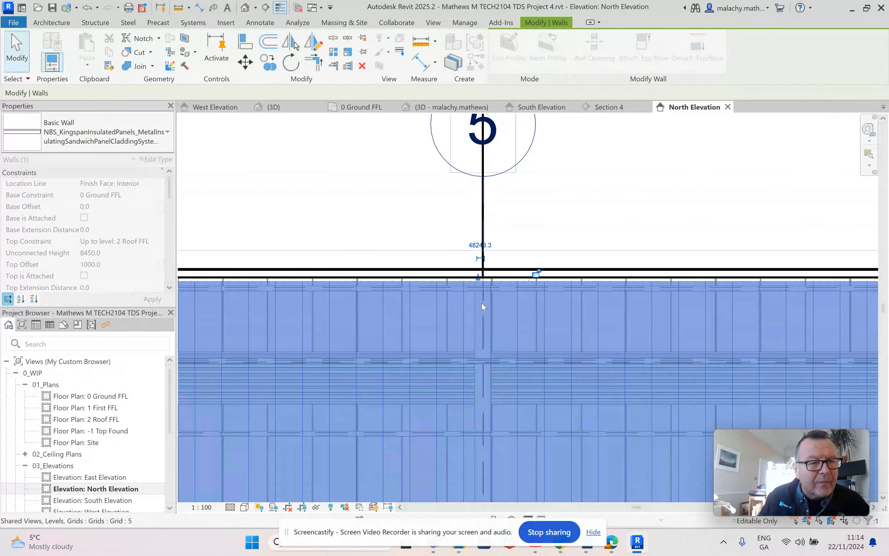
scroll(477, 333, "down", 3)
scroll(476, 333, "down", 4)
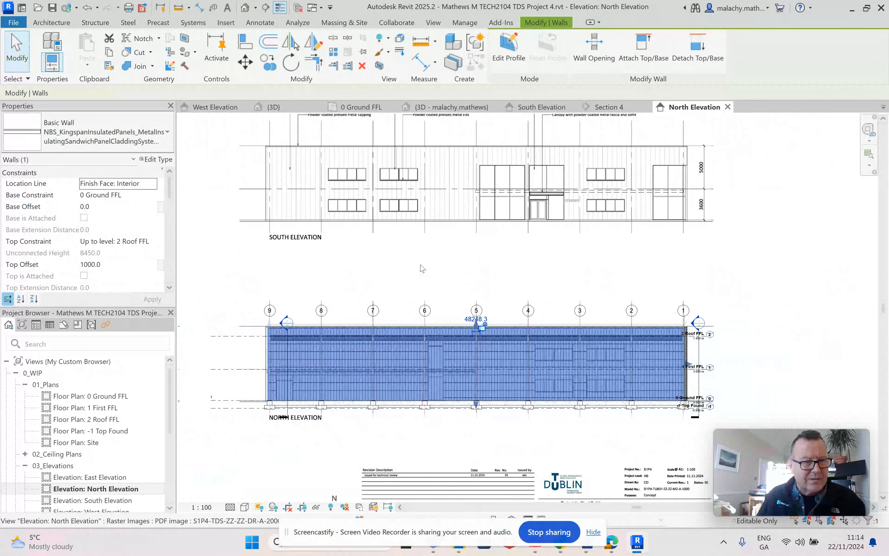
left_click(261, 280)
Step: Open the East Elevation, select its cladding wall and set the view's visual style to Hidden Line
scroll(110, 497, "down", 2)
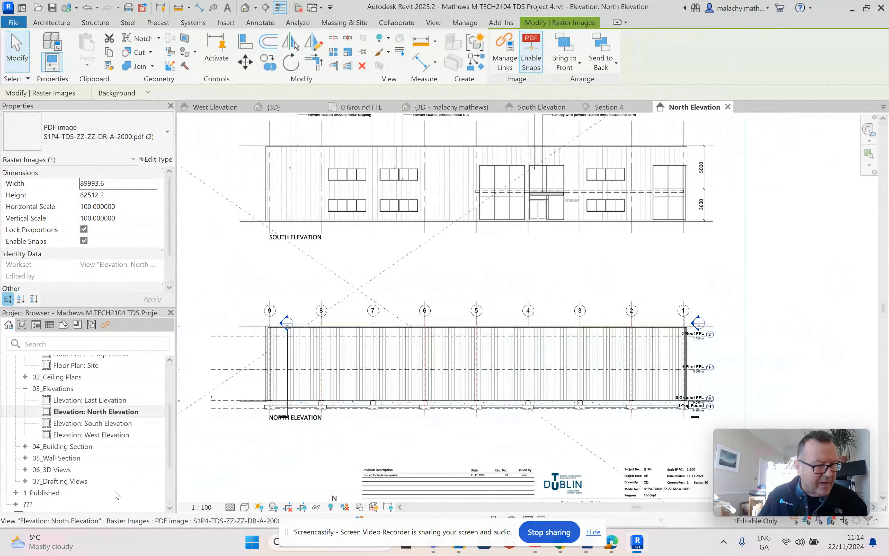
double_click(90, 400)
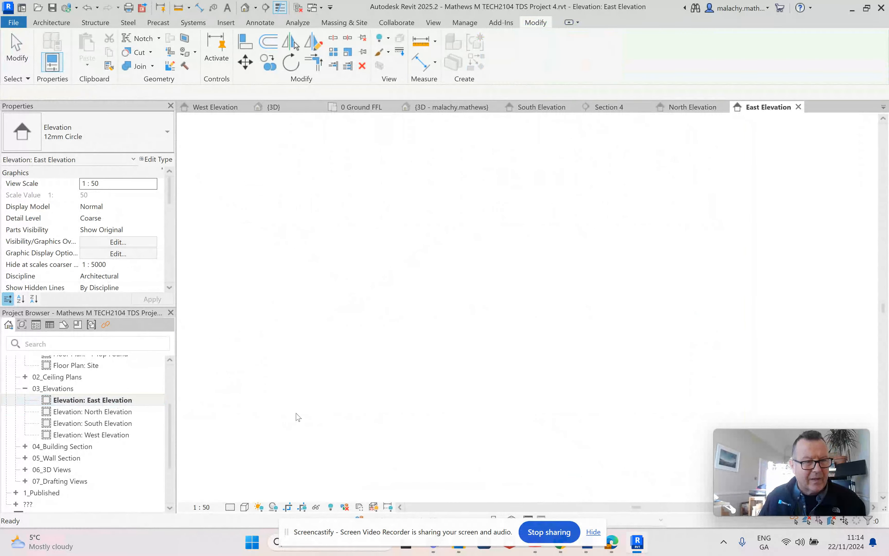
left_click(506, 243)
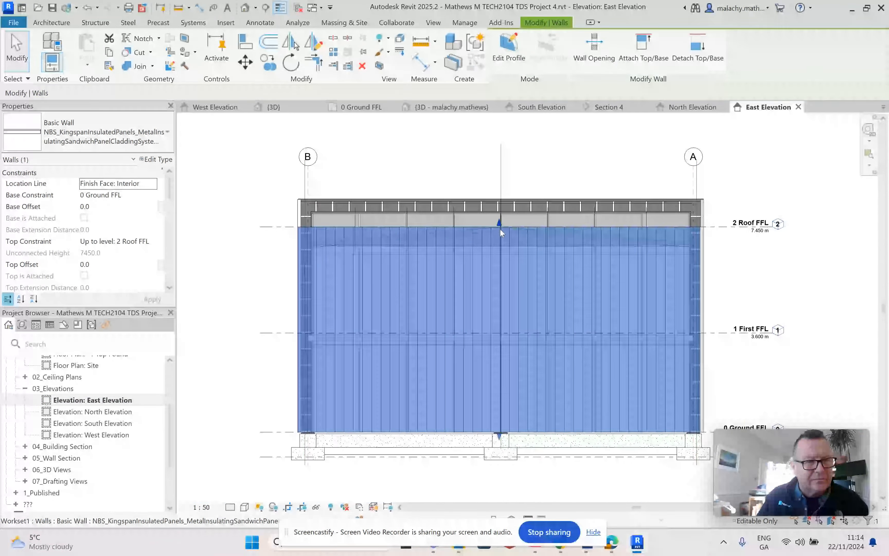
scroll(501, 229, "up", 3)
middle_click_drag(514, 238, 516, 280)
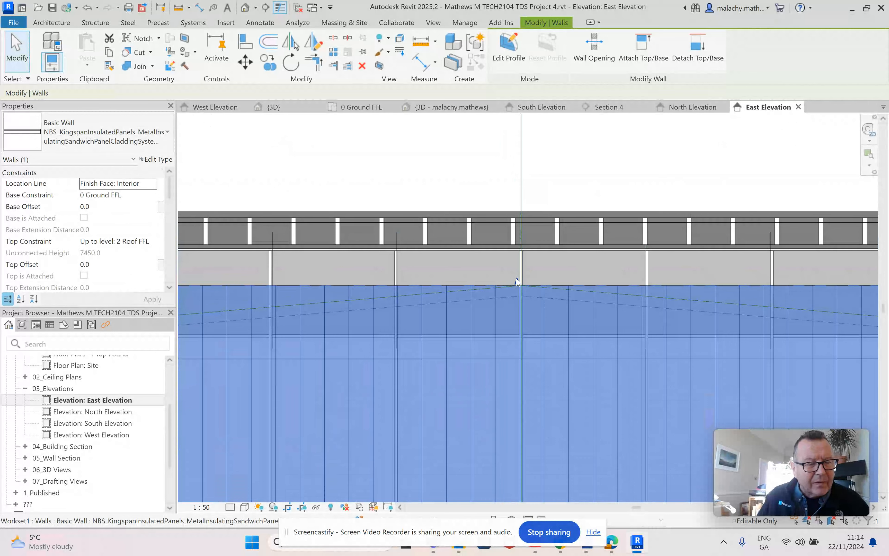
scroll(521, 280, "down", 2)
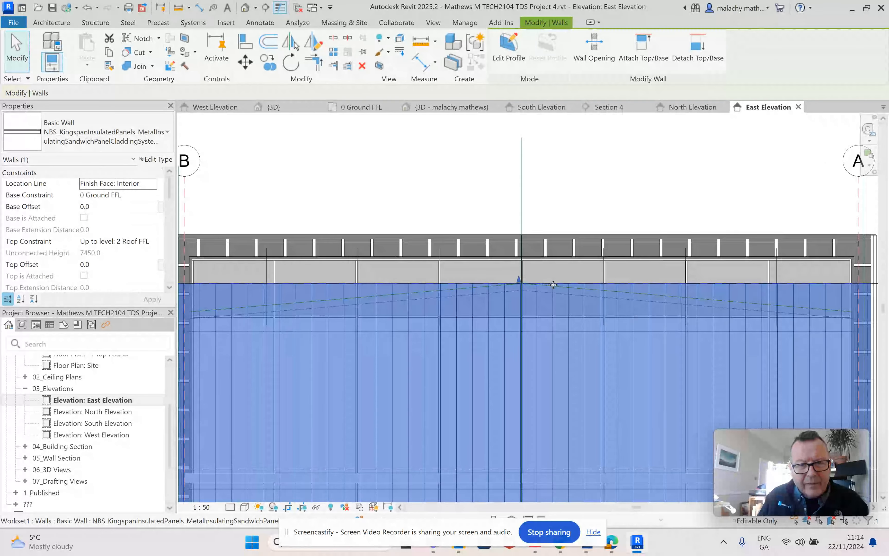
scroll(553, 284, "down", 2)
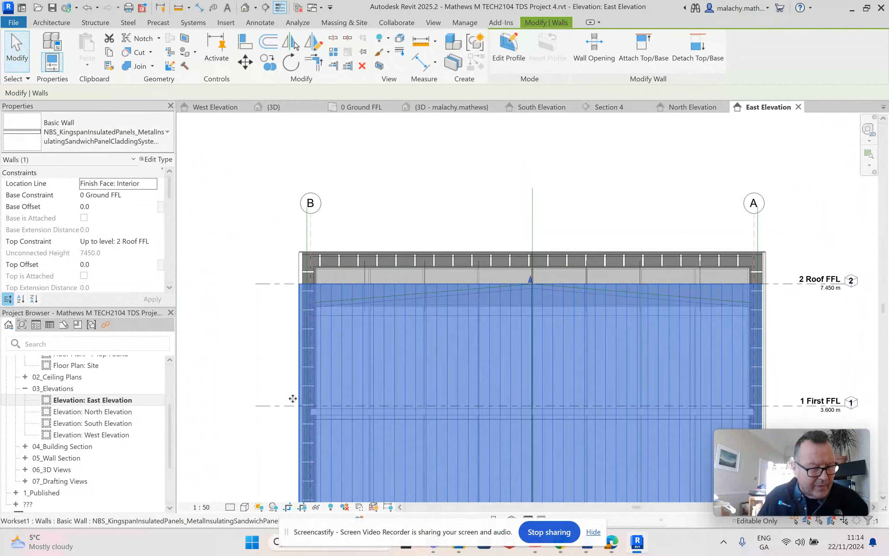
left_click(242, 510)
left_click(258, 454)
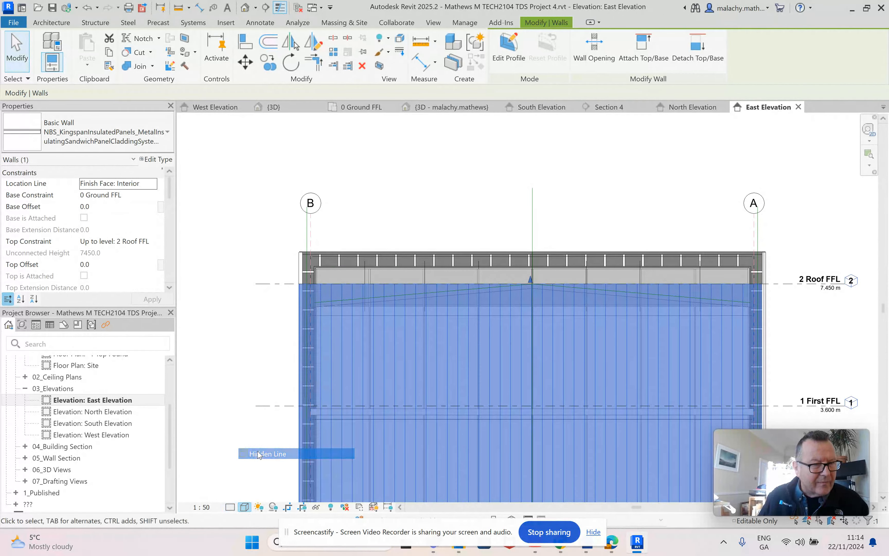
Step: Stretch the east cladding wall's top edge up into the parapet zone, giving a top offset of 860.2
scroll(345, 275, "up", 6)
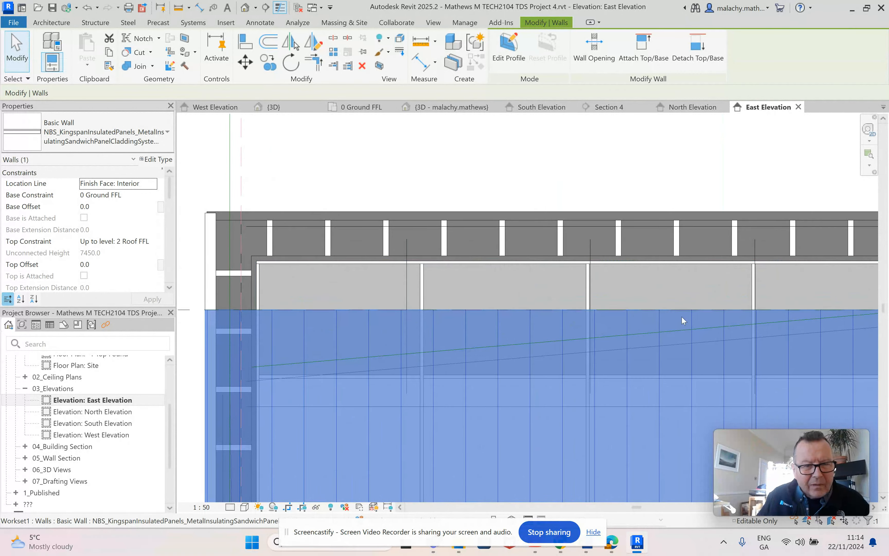
middle_click_drag(735, 326, 534, 324)
left_click_drag(605, 317, 607, 237)
left_click(631, 147)
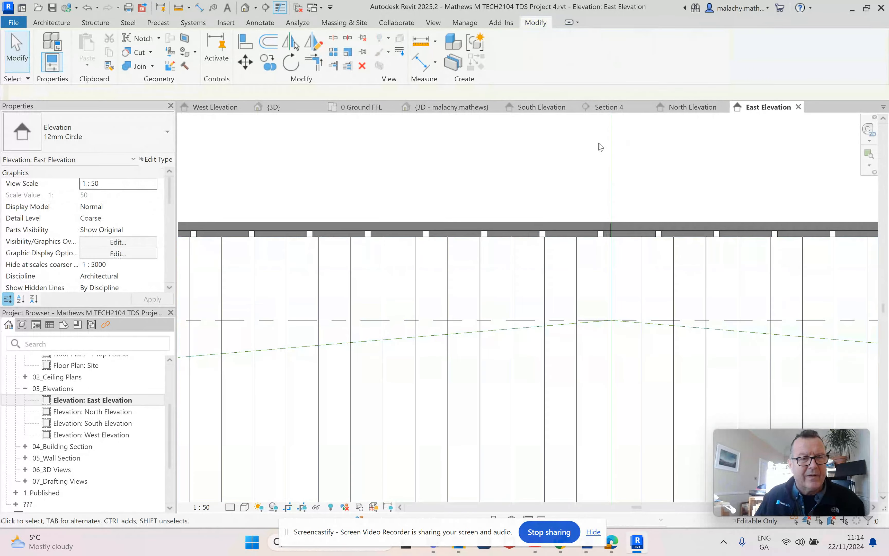
Step: Examine the parapet corners, roof framing and cladding tops from both ends of the building in the 3D view
left_click(272, 107)
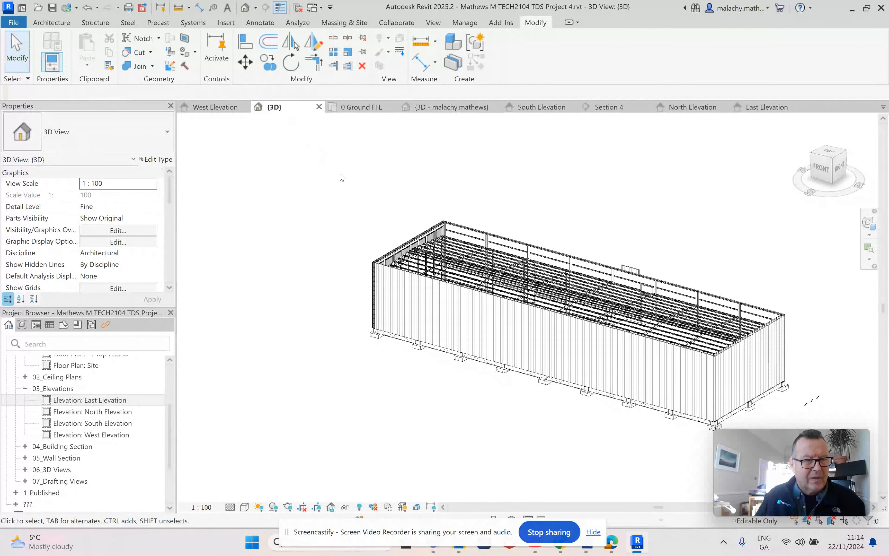
scroll(421, 229, "up", 5)
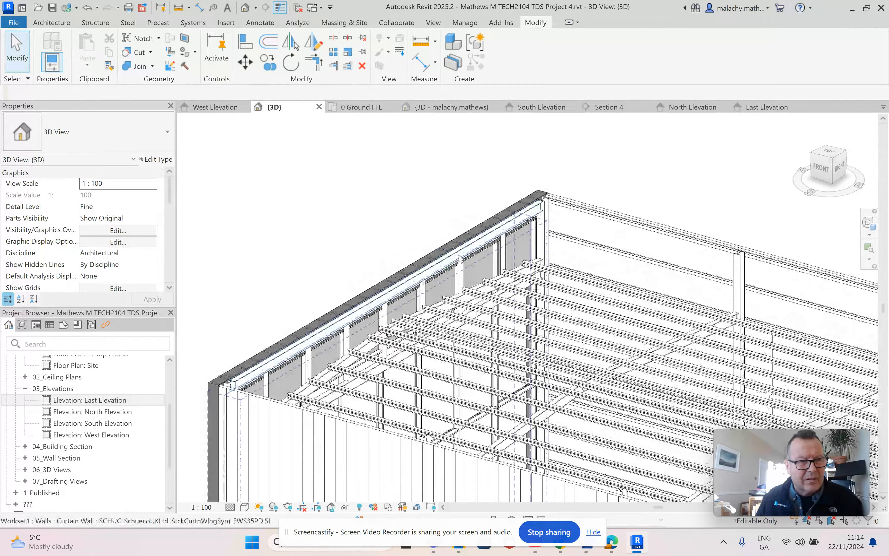
middle_click_drag(484, 260, 272, 143)
middle_click_drag(315, 310, 344, 328, "shift")
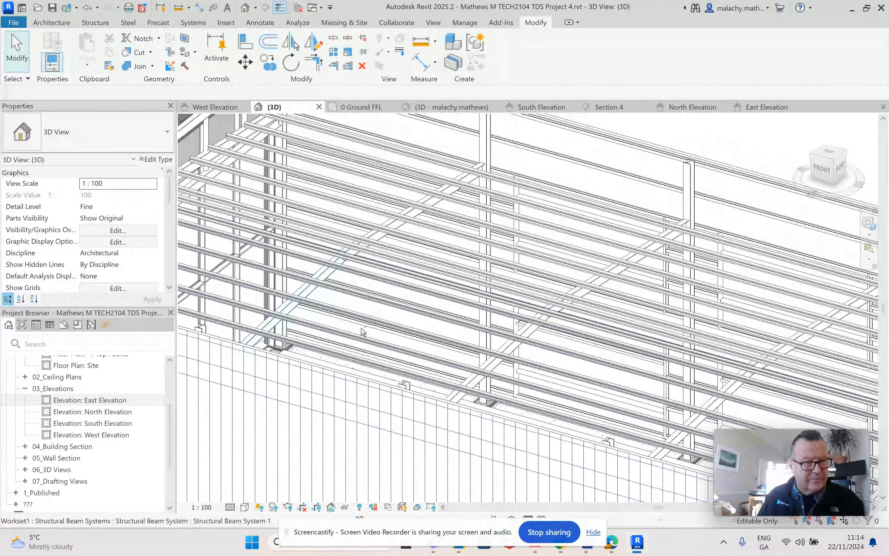
left_click(296, 298)
middle_click_drag(296, 298, 522, 348, "shift")
scroll(522, 347, "down", 6)
scroll(549, 279, "up", 10)
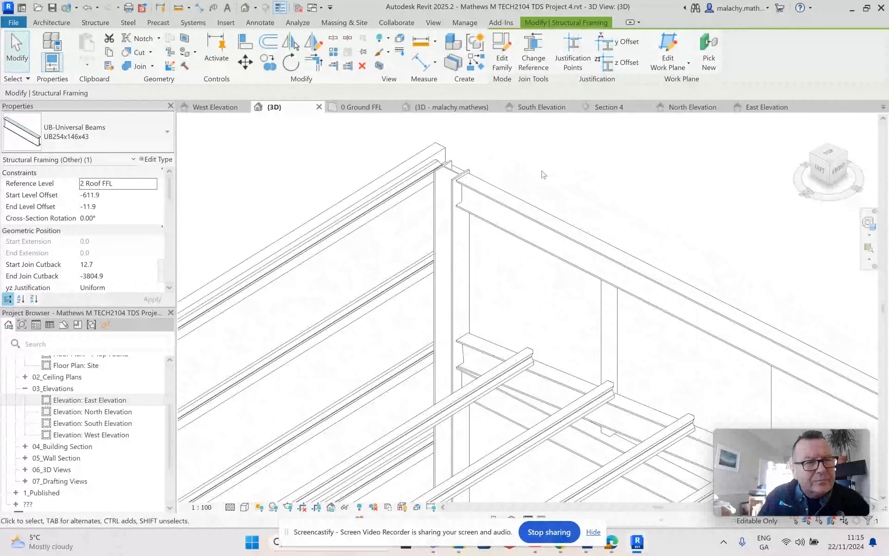
Step: Raise the east cladding wall's top edge to the top of the parapet steelwork in the 3D view
left_click(465, 169)
middle_click_drag(624, 228, 480, 213)
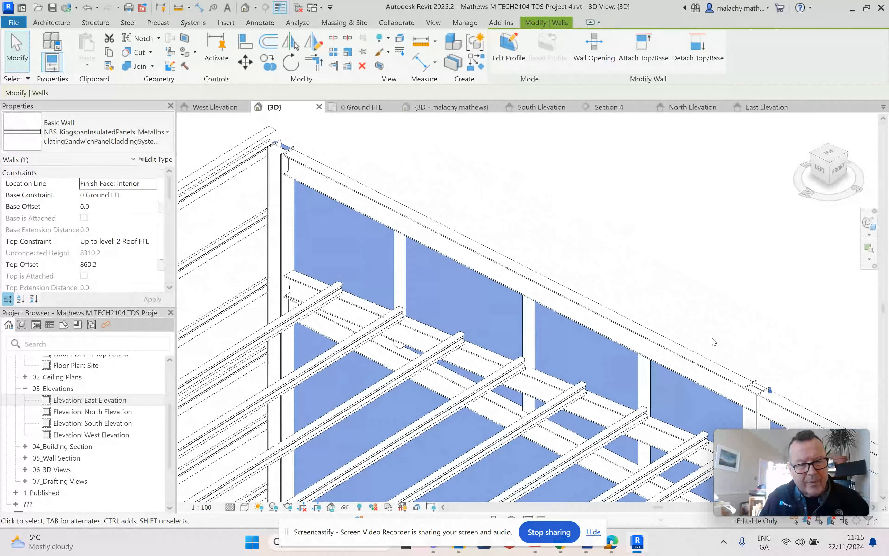
left_click_drag(770, 390, 769, 384)
scroll(708, 294, "down", 4)
left_click(702, 270)
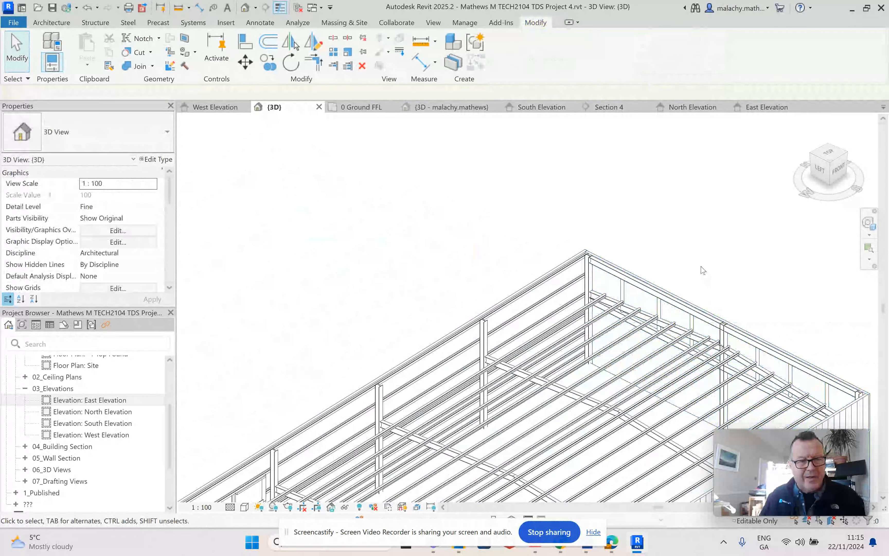
scroll(691, 258, "down", 5)
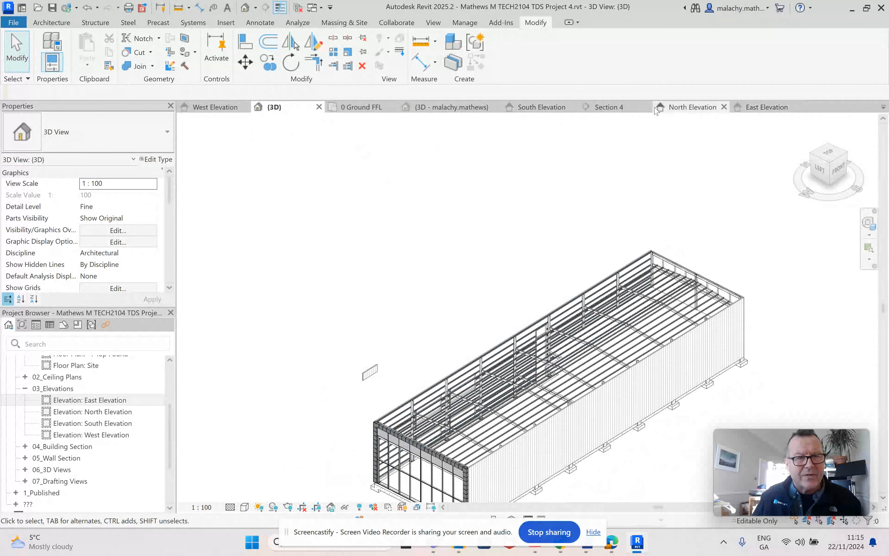
Step: Display the South Elevation in Wireframe and start editing the south cladding wall's profile
left_click(541, 107)
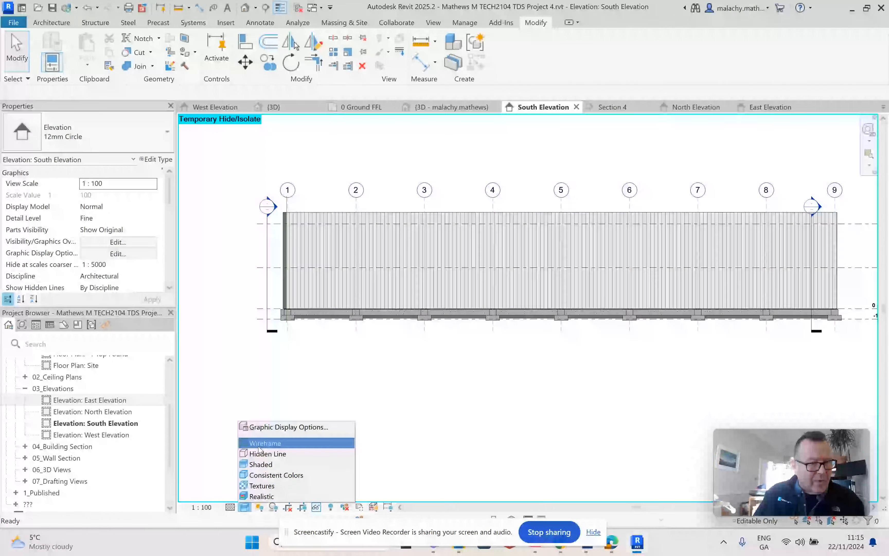
left_click(264, 443)
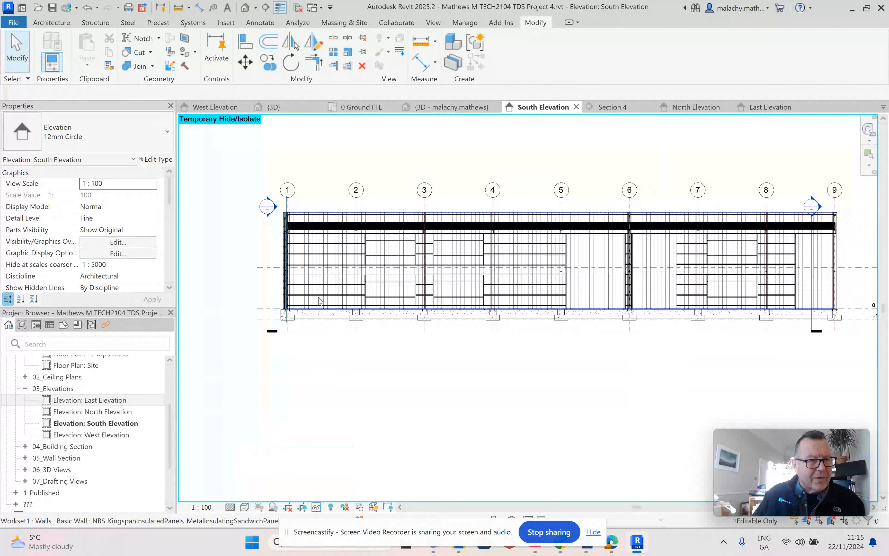
left_click(321, 310)
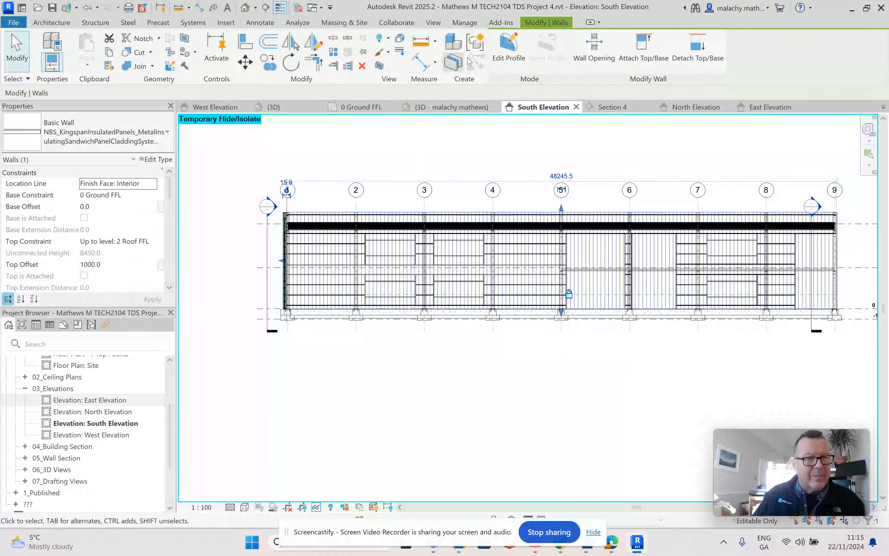
left_click(509, 50)
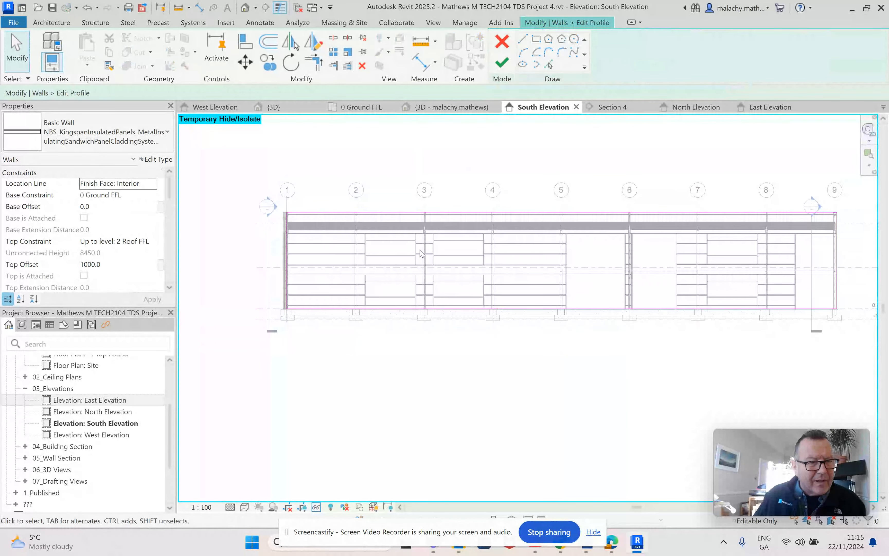
Step: Sketch a rectangular opening about 1288 mm high within the upper window framing between grids 2 and 3, snapped to the inner faces of the columns and rails
scroll(384, 246, "up", 6)
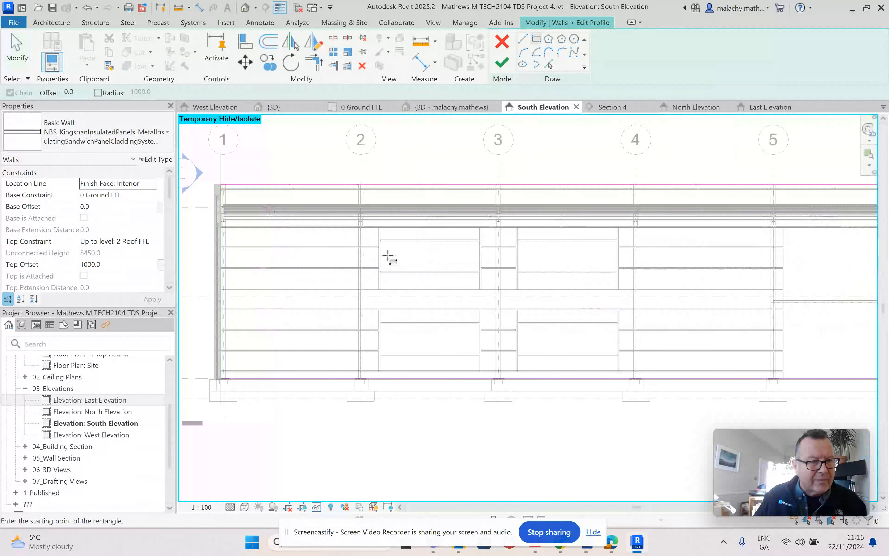
scroll(383, 245, "up", 2)
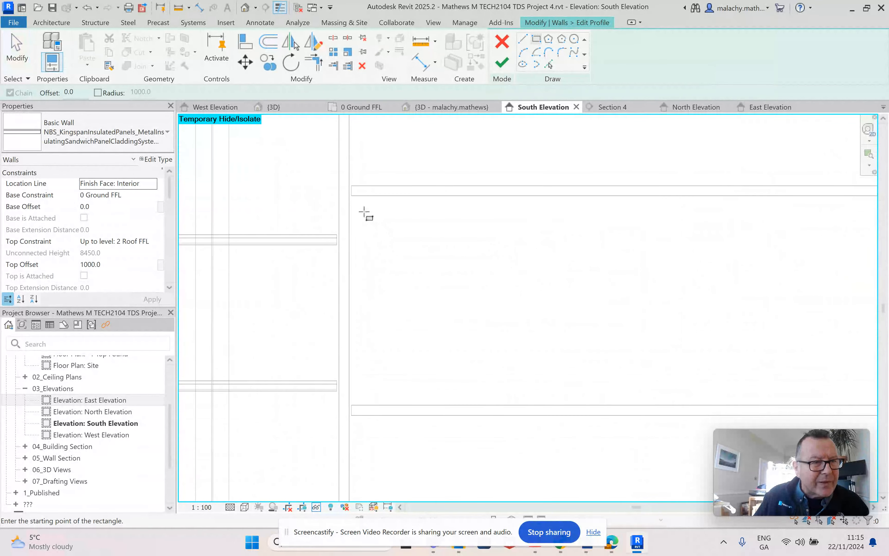
scroll(351, 196, "up", 4)
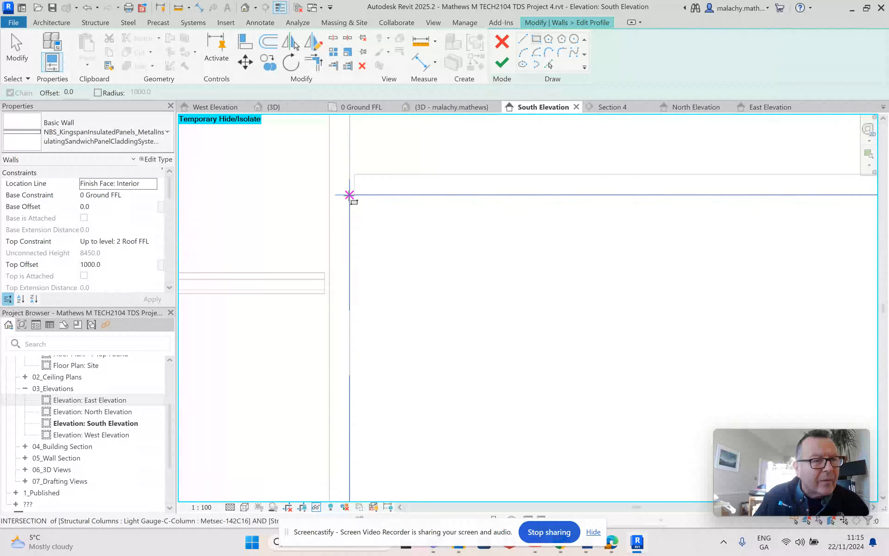
left_click(350, 194)
scroll(412, 279, "down", 5)
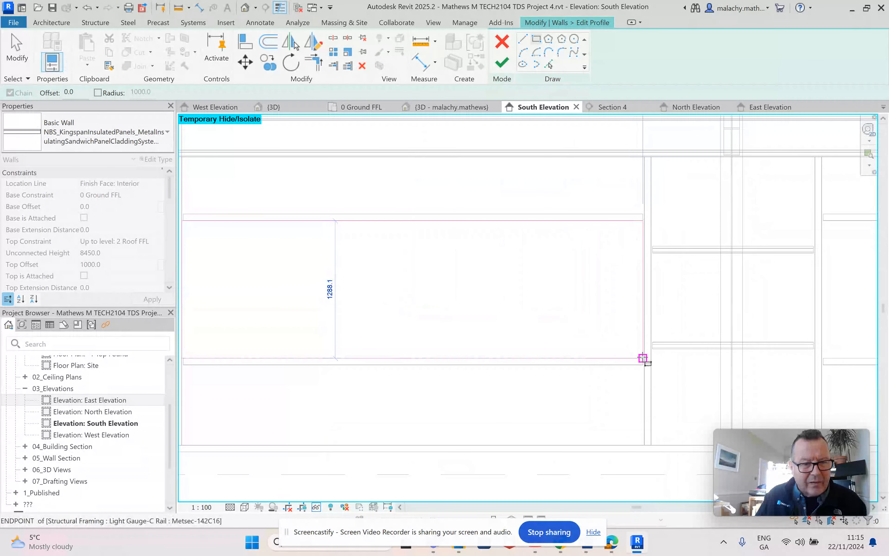
scroll(643, 359, "up", 2)
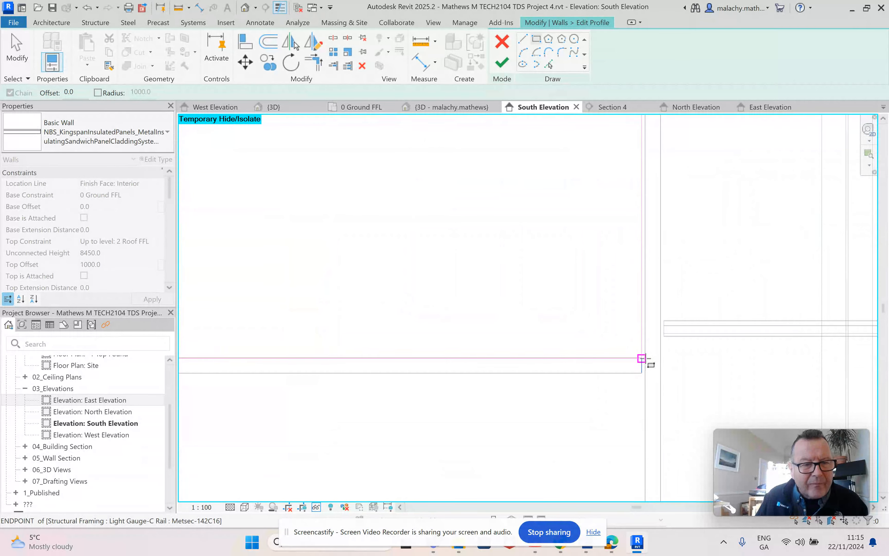
scroll(643, 357, "up", 3)
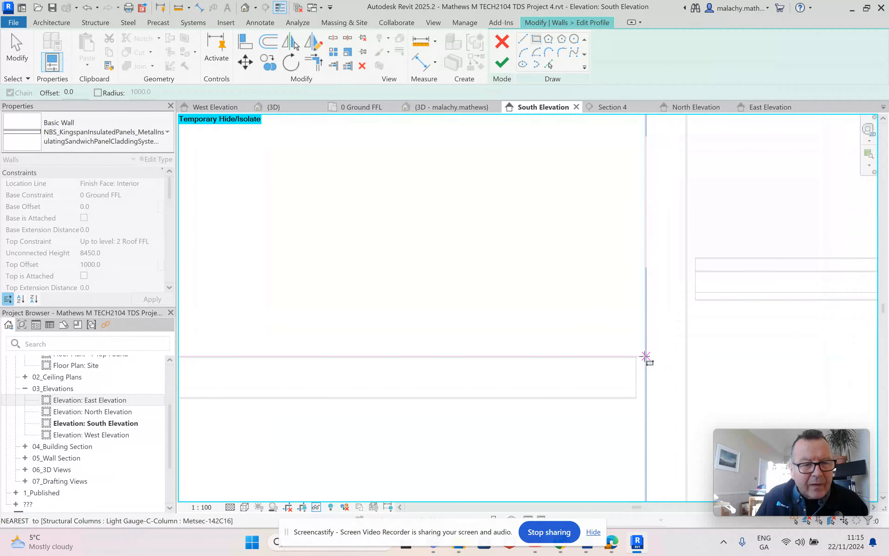
left_click(645, 356)
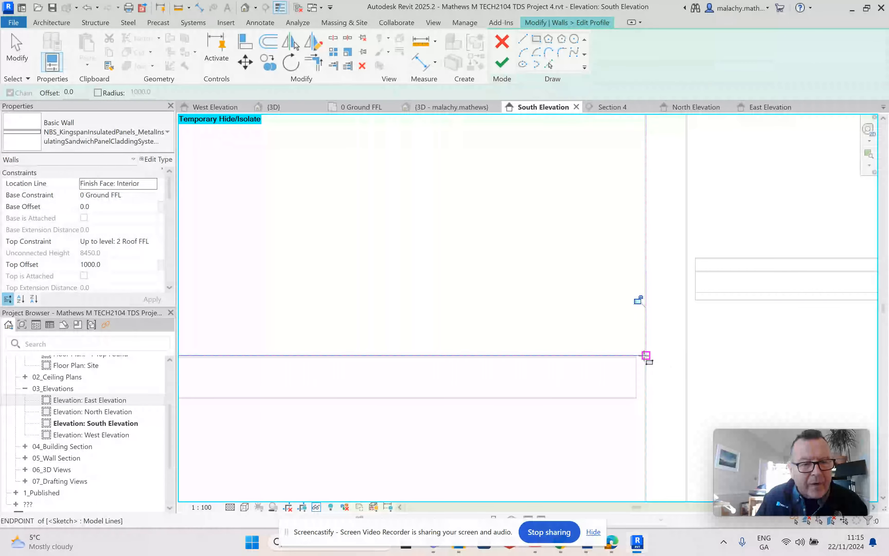
scroll(561, 308, "down", 3)
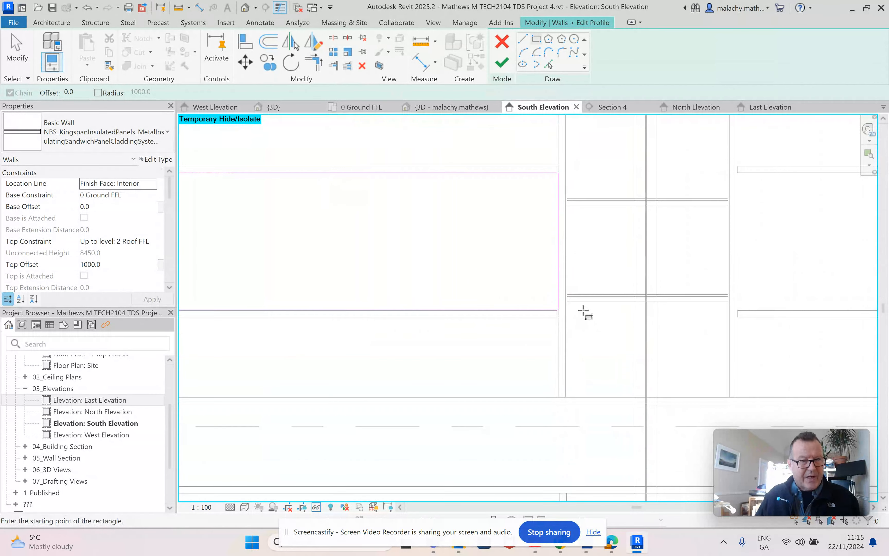
key("Escape")
scroll(588, 278, "down", 2)
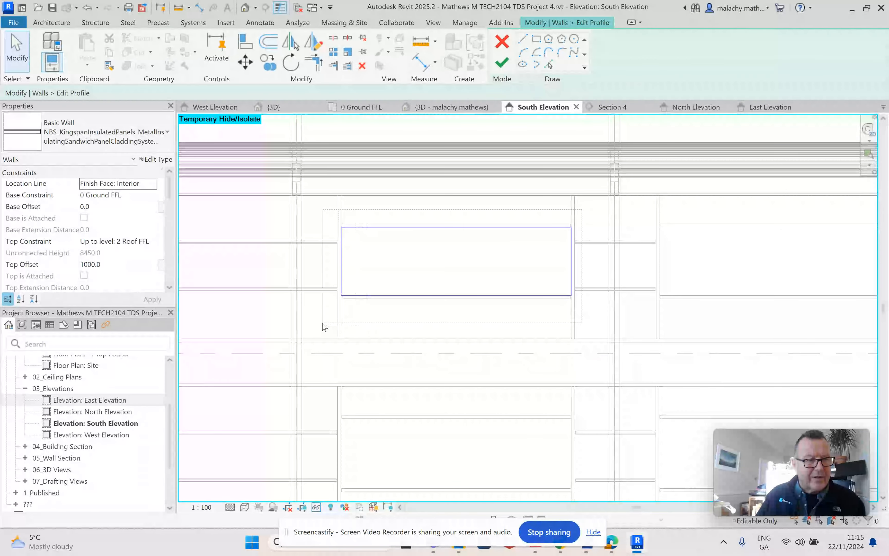
Step: Copy the sketched opening rectangle to the upper window framing between grids 3 and 4, aligned by its top corner to the column and rail faces
left_click_drag(323, 325, 323, 325)
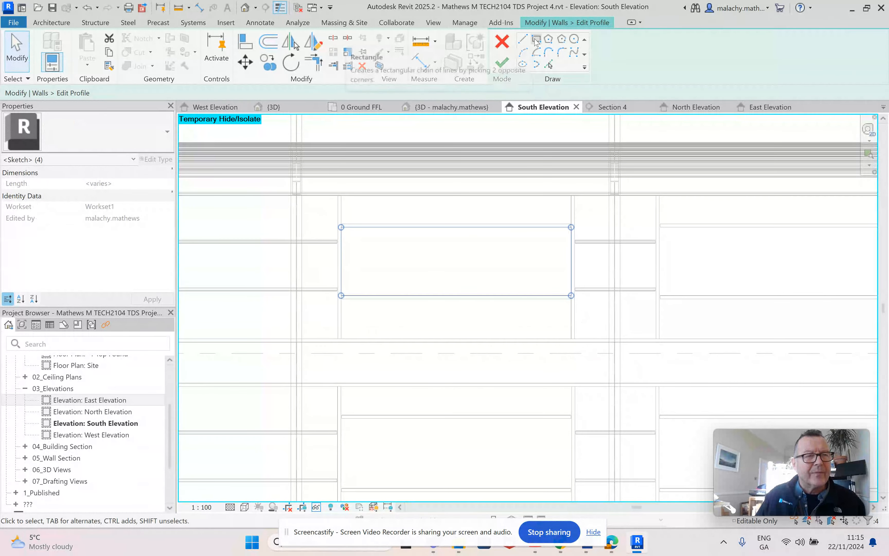
left_click(268, 63)
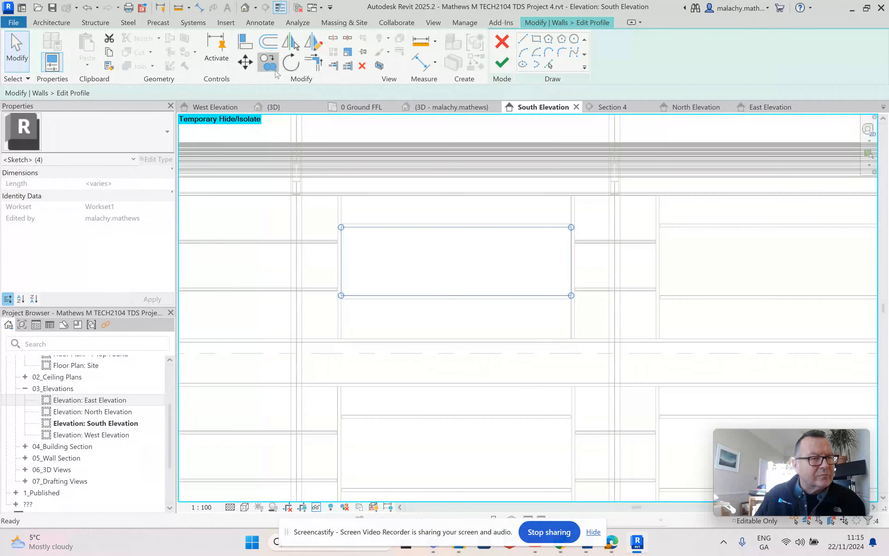
scroll(353, 266, "up", 4)
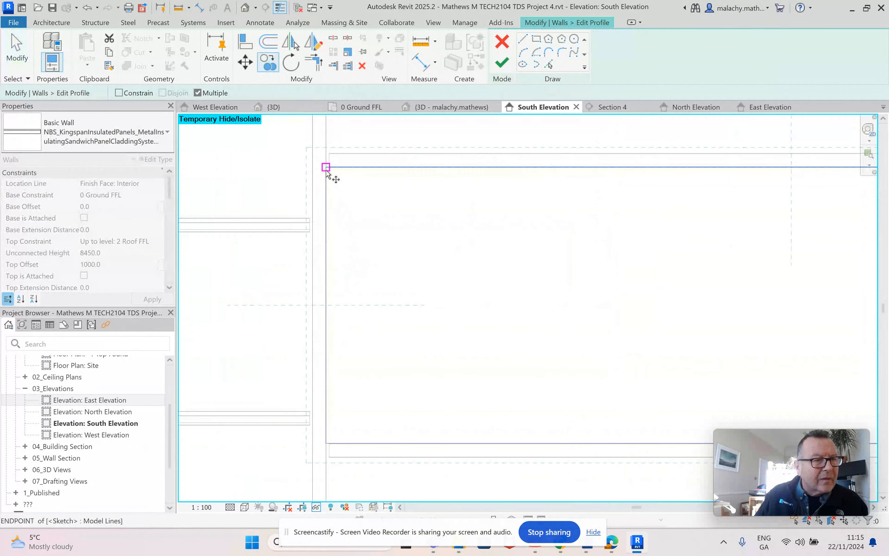
left_click(326, 168)
scroll(463, 223, "down", 5)
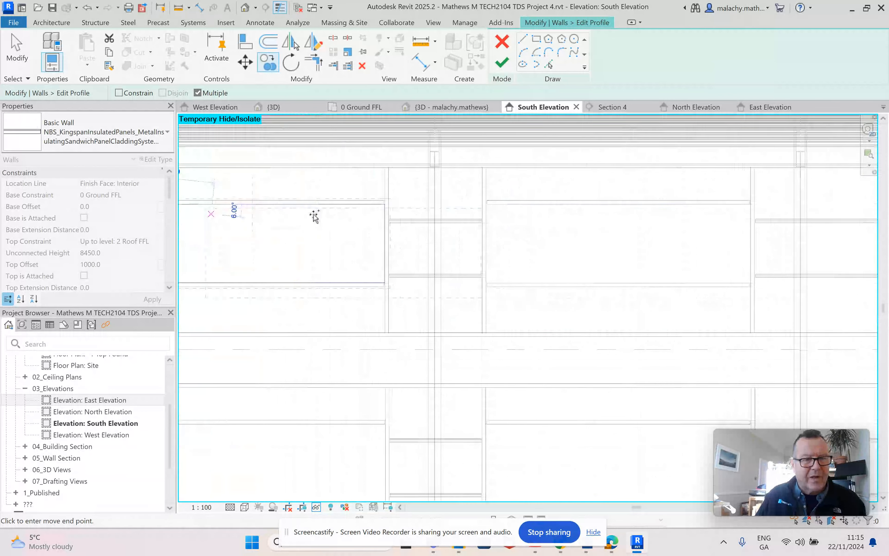
scroll(488, 206, "up", 3)
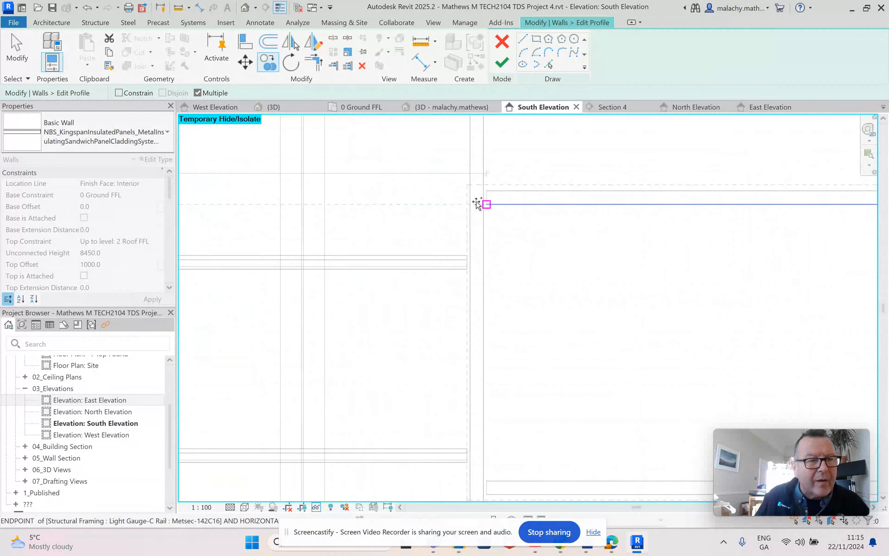
scroll(484, 205, "up", 3)
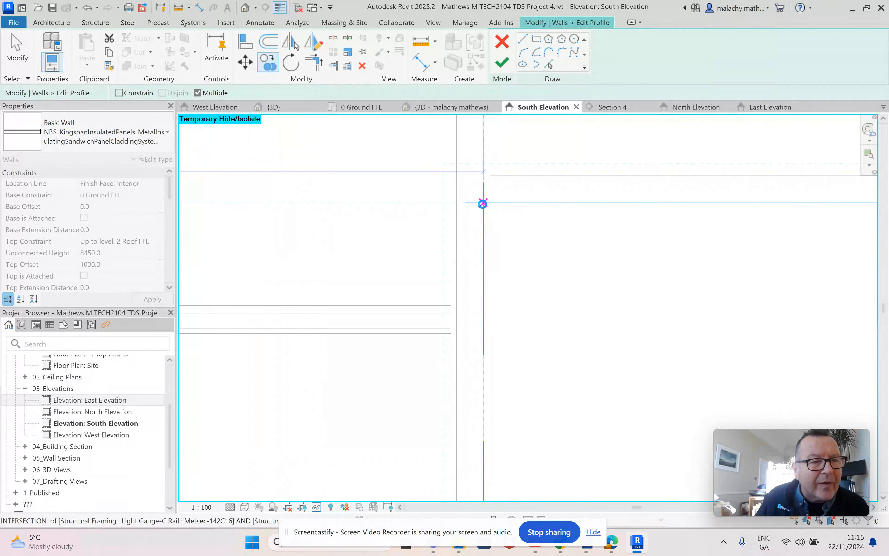
left_click(484, 203)
Step: Copy the opening into the lower window framing between grids 2–3 and 3–4, and finish the south wall's profile edit
scroll(508, 248, "down", 6)
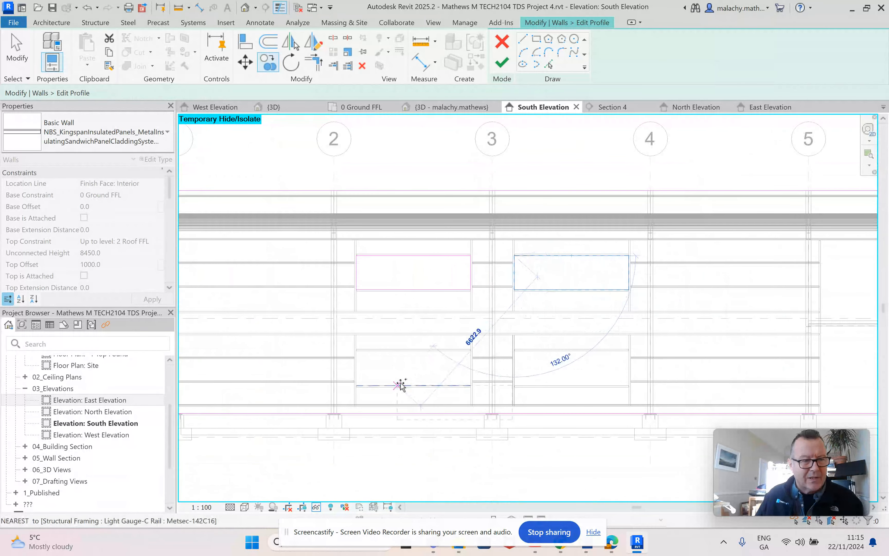
scroll(367, 360, "up", 8)
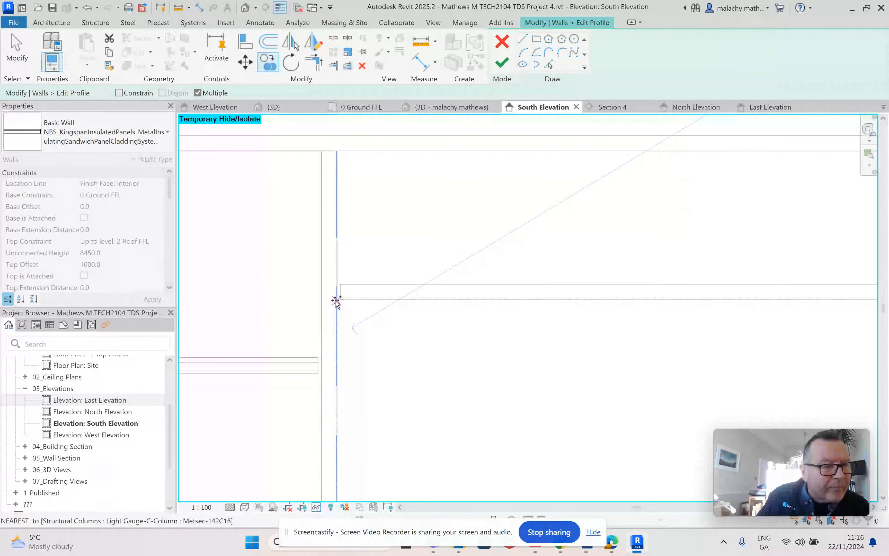
left_click(335, 301)
scroll(368, 327, "down", 5)
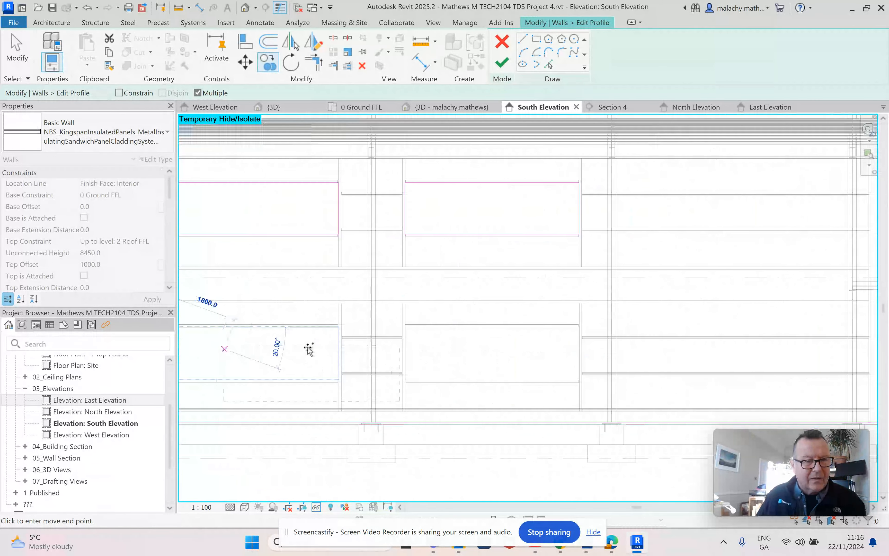
scroll(401, 331, "up", 5)
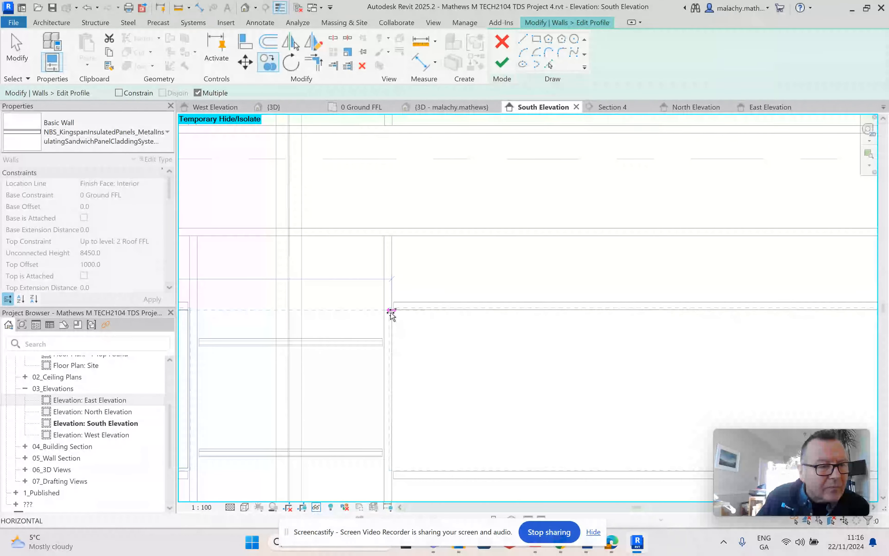
left_click(391, 310)
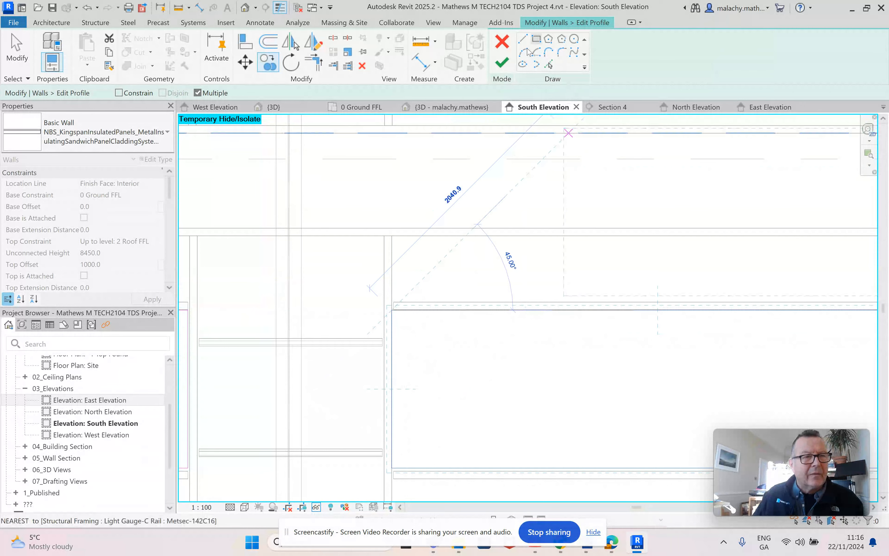
left_click(502, 63)
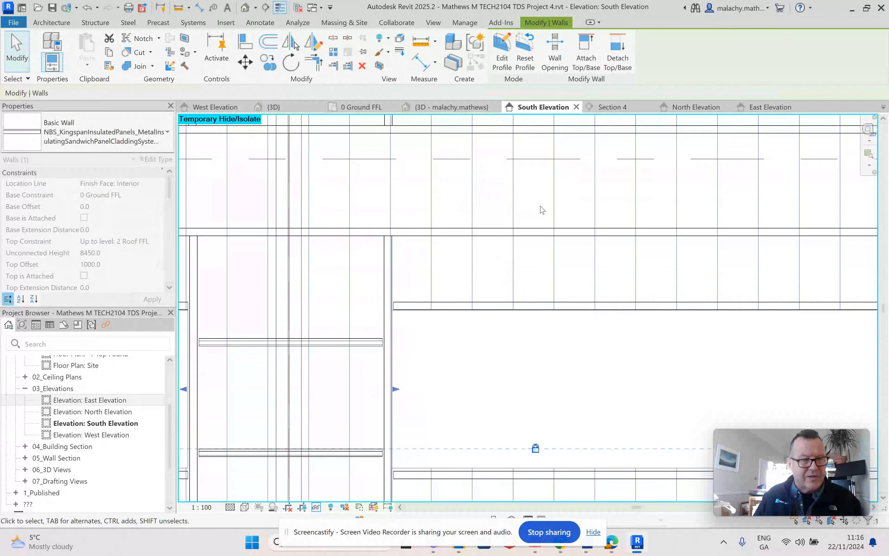
Step: Display the South Elevation in Shaded style and check the window openings cut in the cladding
scroll(536, 316, "down", 5)
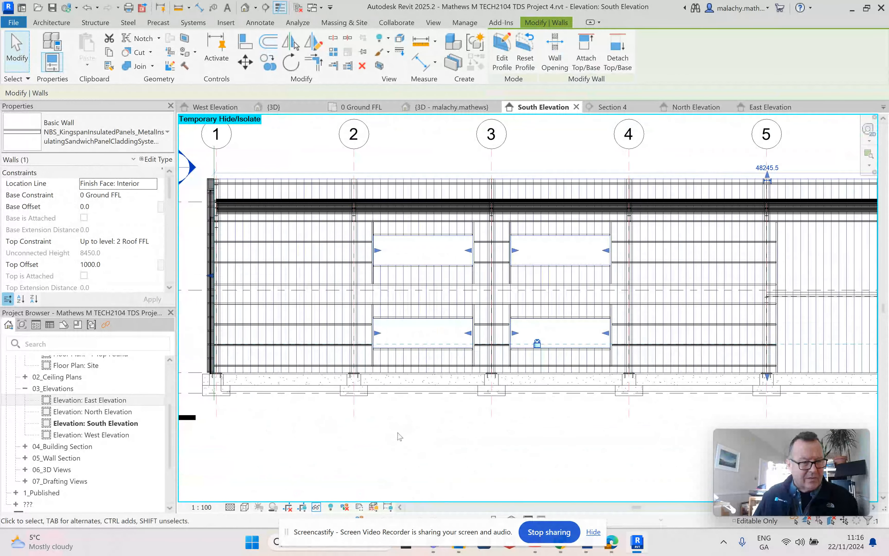
left_click(246, 507)
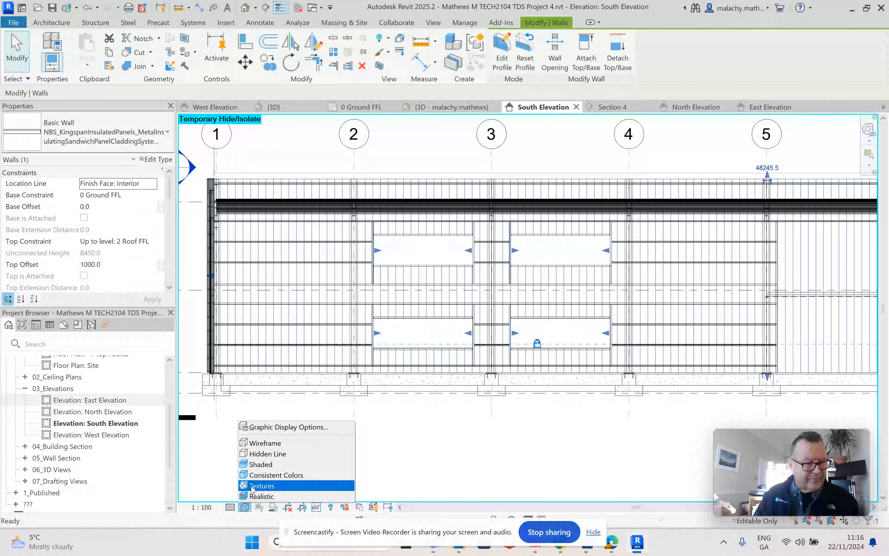
left_click(268, 460)
left_click(472, 434)
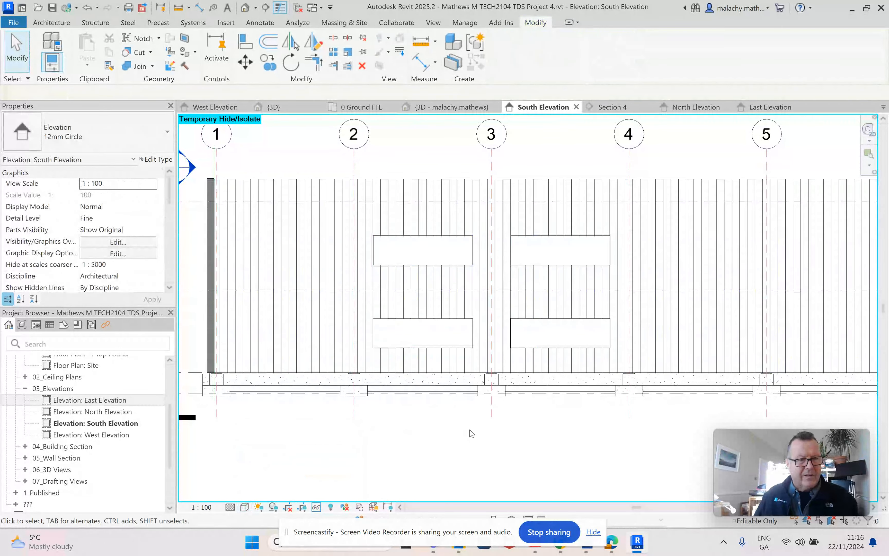
scroll(472, 434, "down", 5)
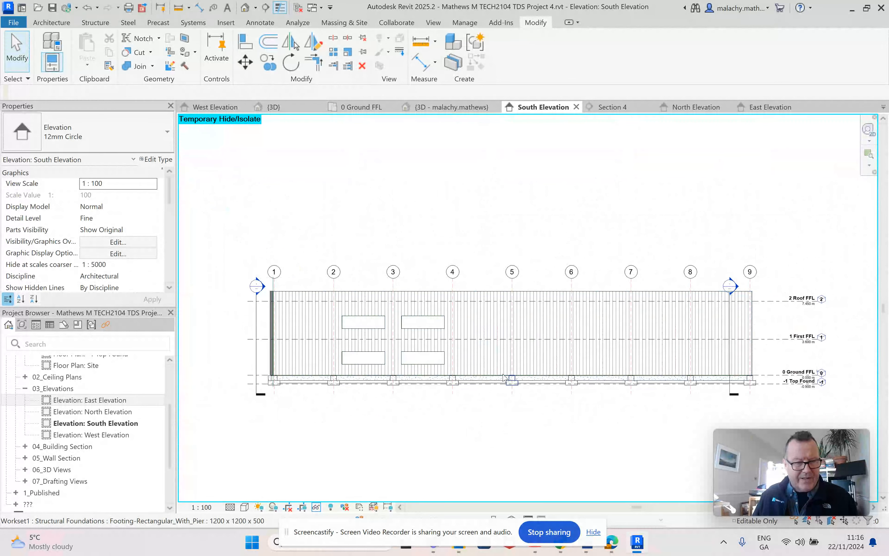
Step: Return the South Elevation to Wireframe and examine the window openings against the steel framing along the grids
left_click(245, 508)
left_click(261, 445)
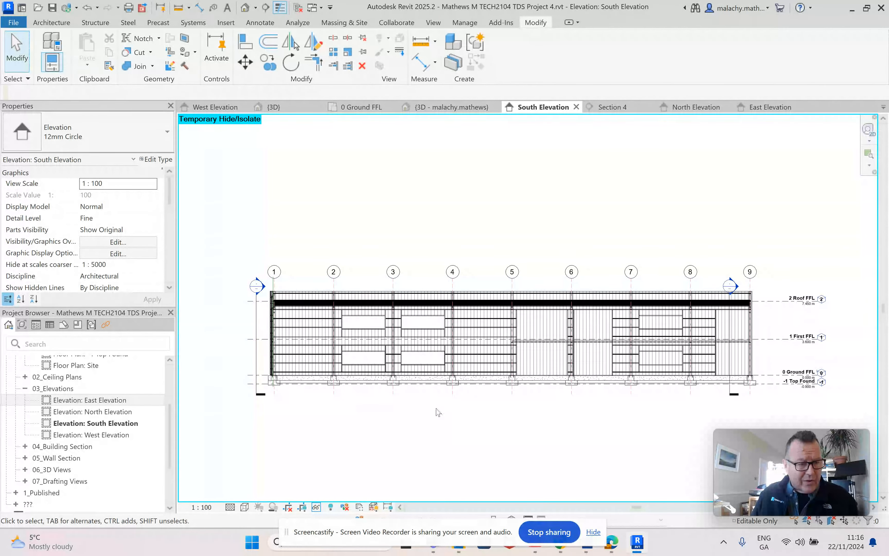
scroll(362, 336, "up", 3)
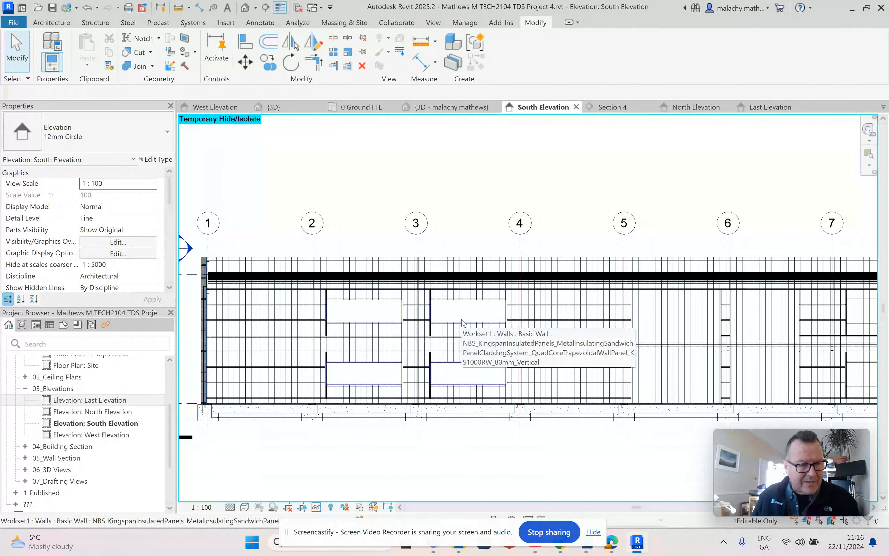
scroll(460, 318, "down", 2)
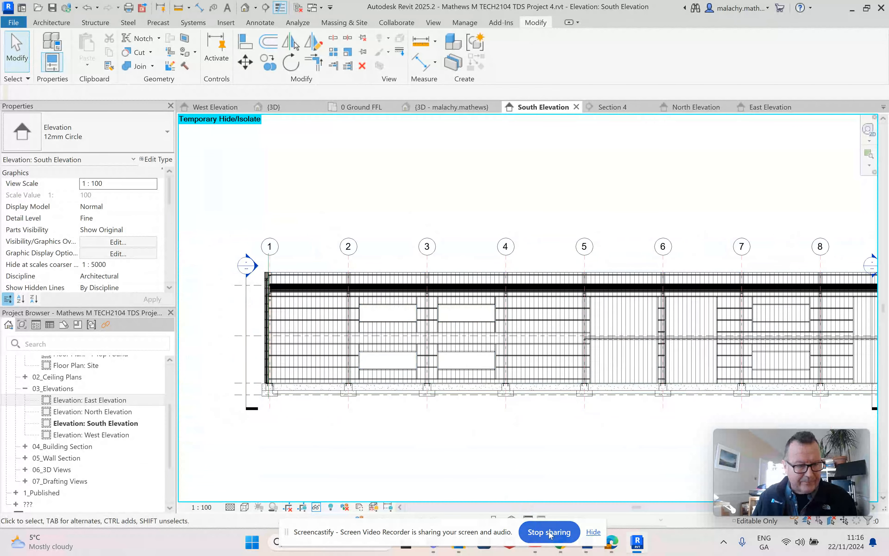